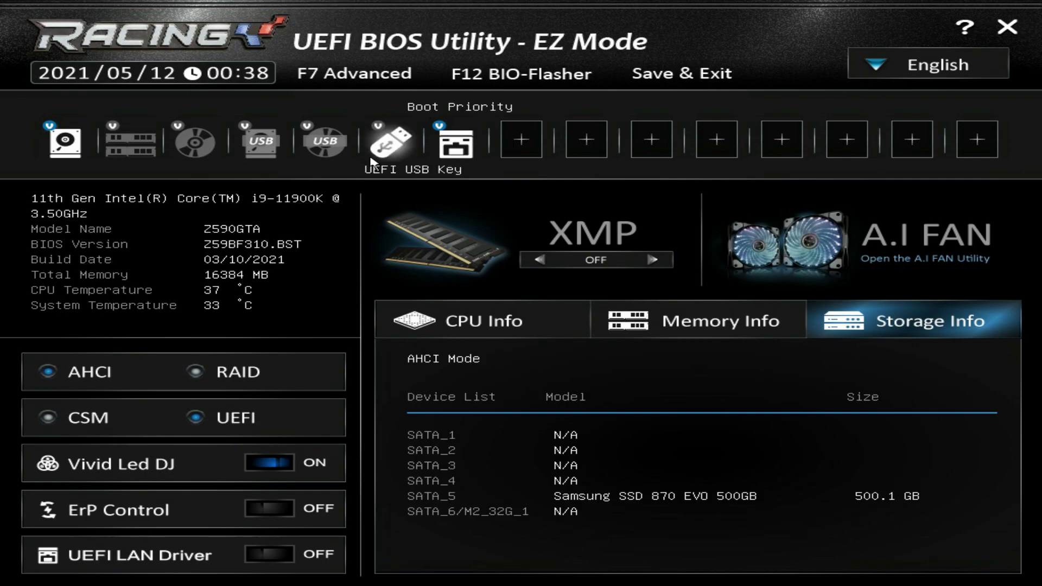
# Turn Vivid Led DJ off and back on
pyautogui.moveTo(392, 154)
pyautogui.mouseDown()
pyautogui.moveTo(338, 147)
pyautogui.moveTo(363, 142)
pyautogui.moveTo(353, 154)
pyautogui.mouseUp()
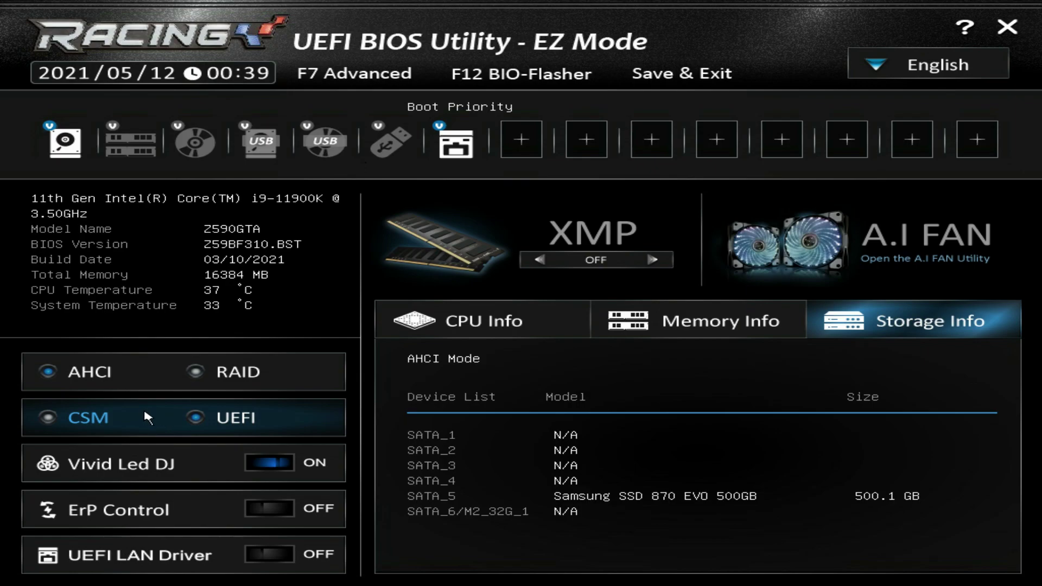
pyautogui.click(268, 467)
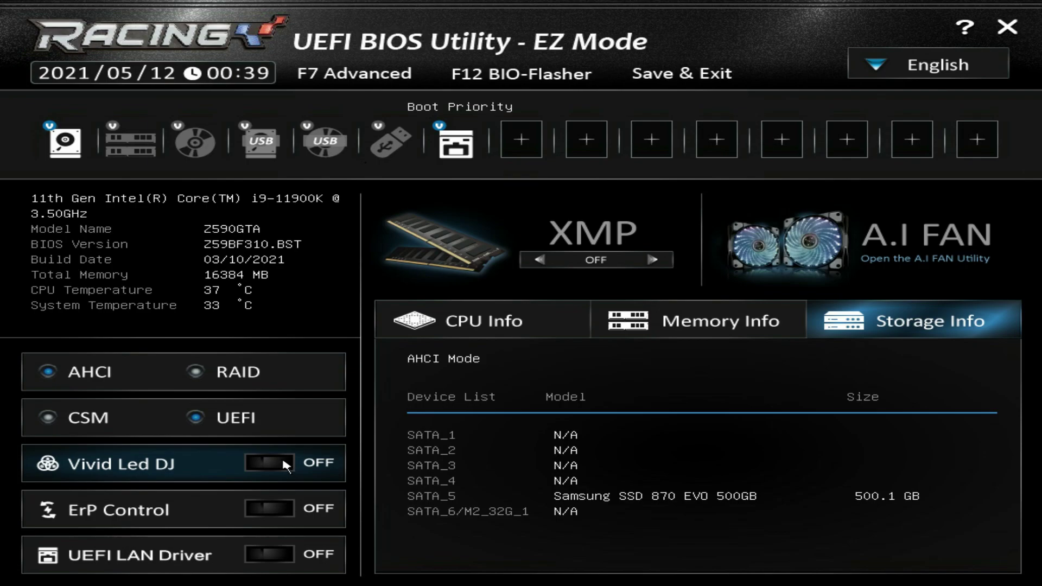
pyautogui.click(286, 467)
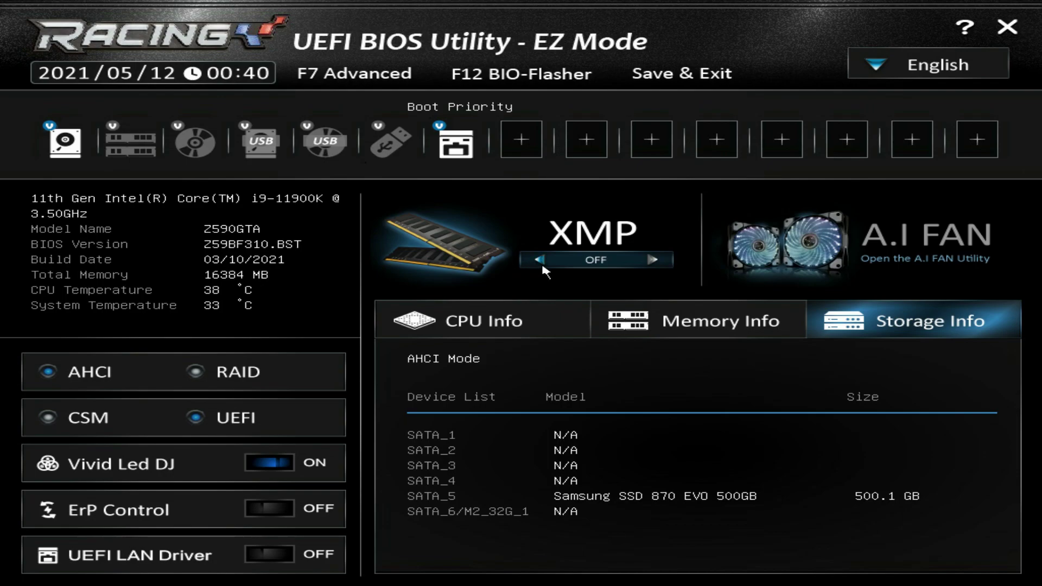
# Set the memory XMP profile to XMP 1
pyautogui.click(567, 238)
pyautogui.click(568, 240)
pyautogui.click(568, 240)
pyautogui.click(568, 240)
pyautogui.click(568, 239)
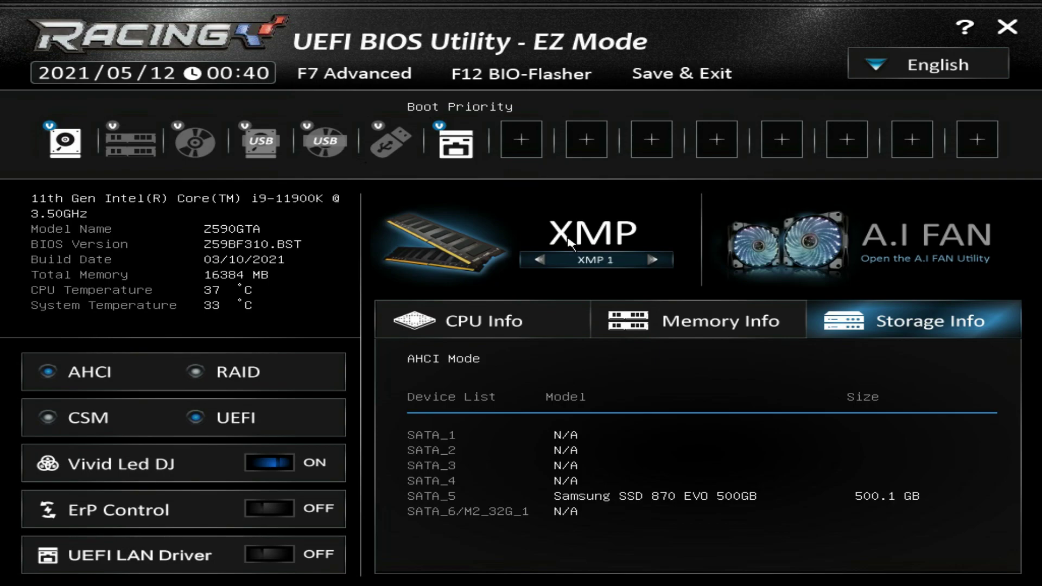
# Examine the MOS FAN and CPU FAN curves in the A.I FAN utility and close it
pyautogui.click(816, 242)
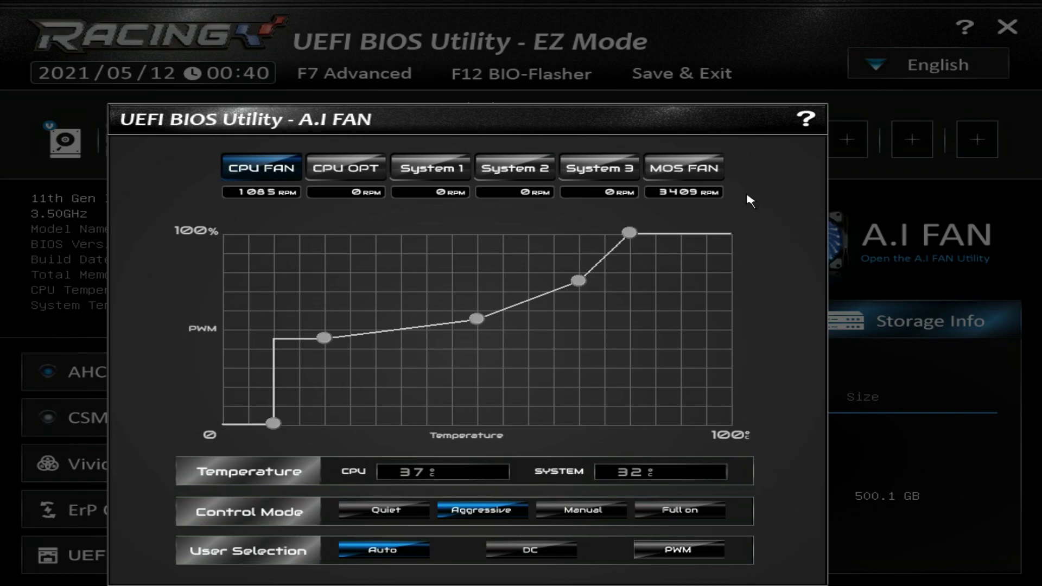
pyautogui.click(697, 185)
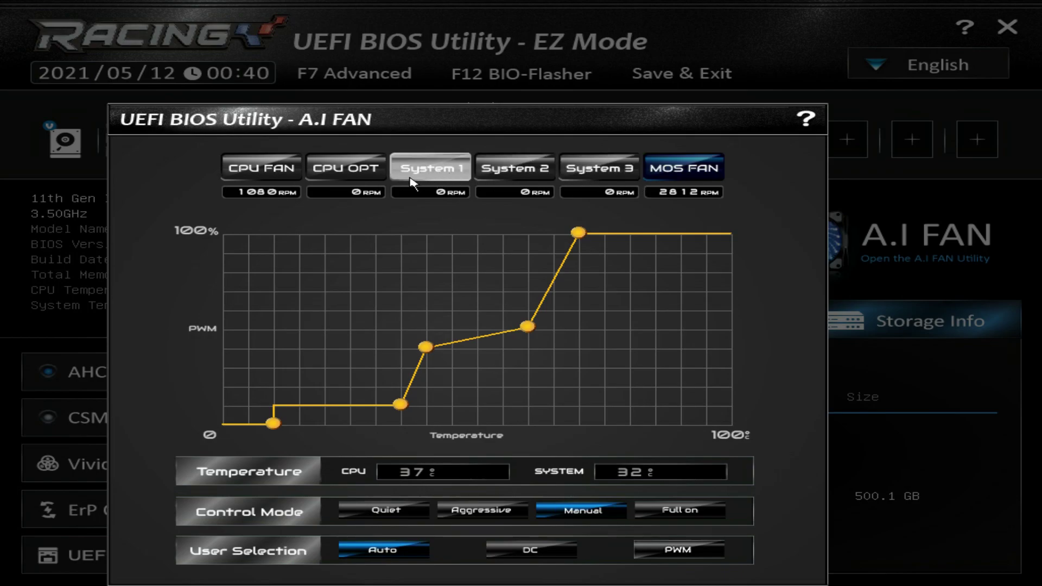
pyautogui.click(267, 172)
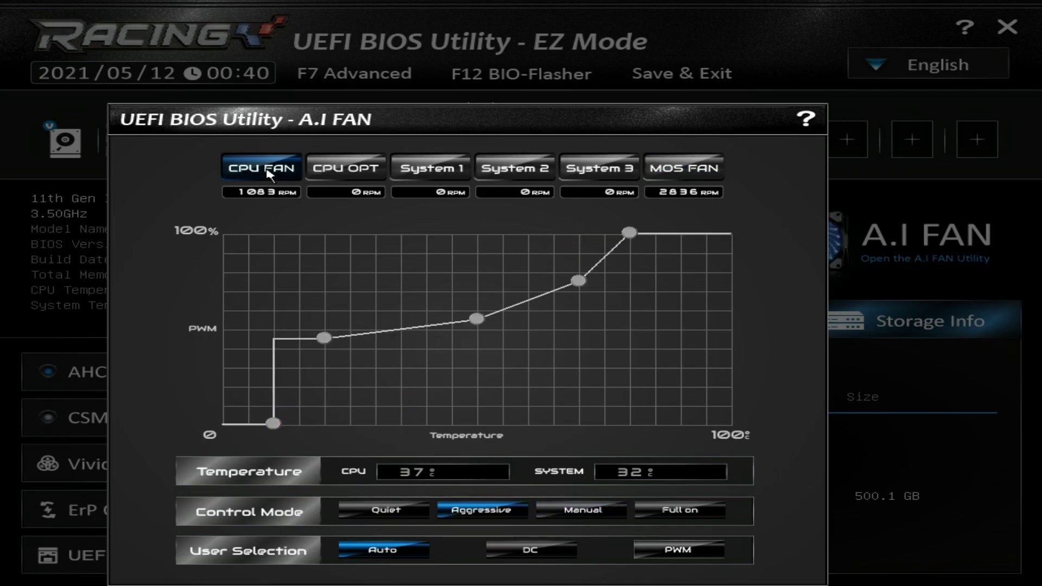
pyautogui.press('Escape')
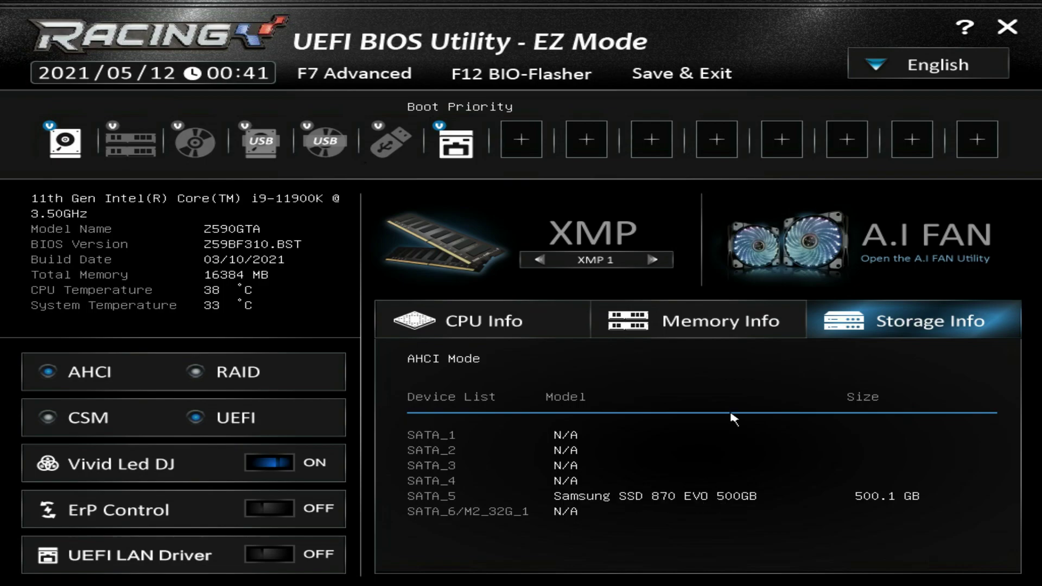
# Review the memory and CPU information and check the available interface languages
pyautogui.click(721, 329)
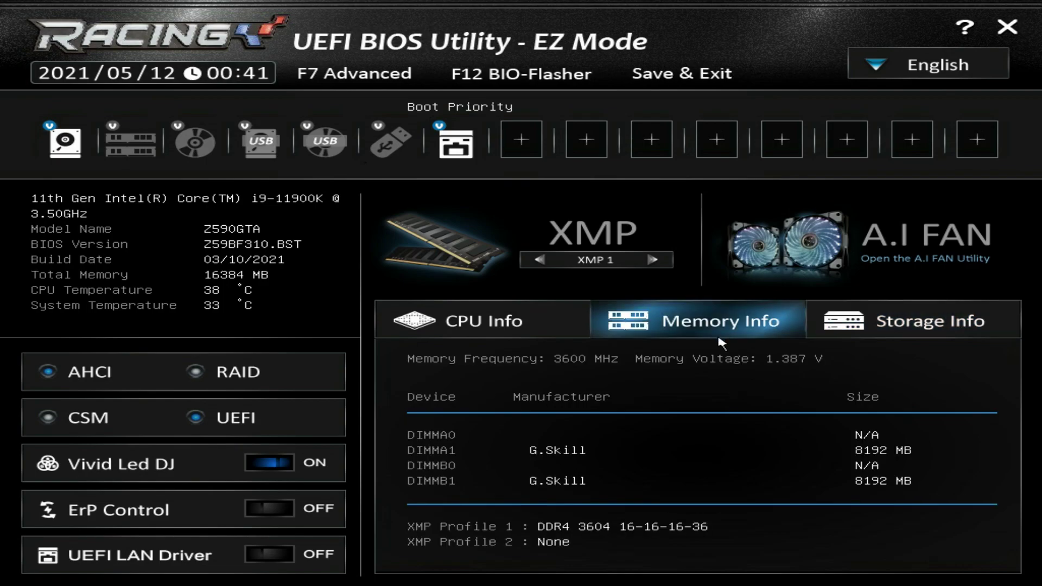
pyautogui.click(497, 332)
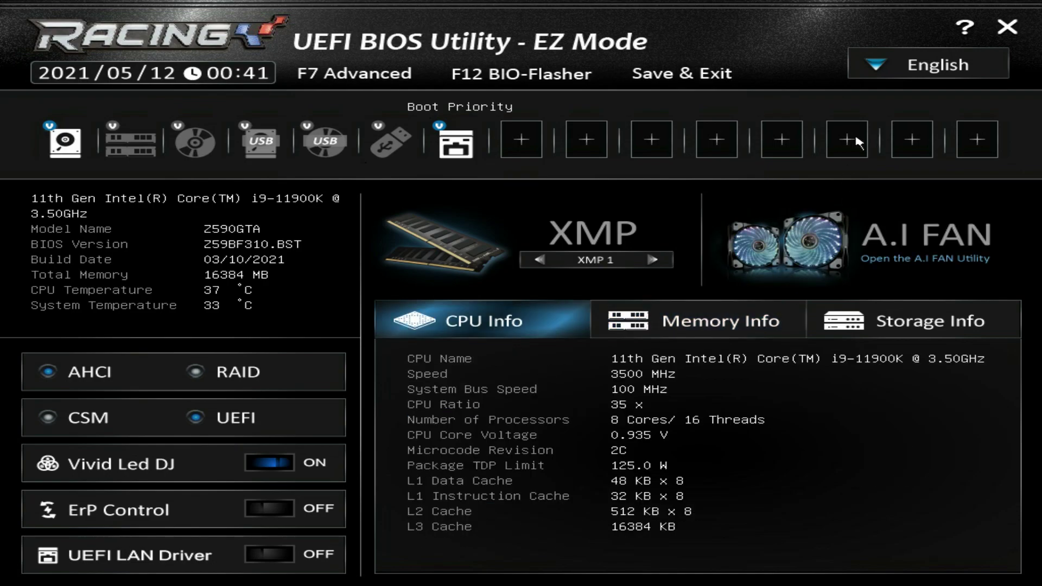
pyautogui.click(891, 74)
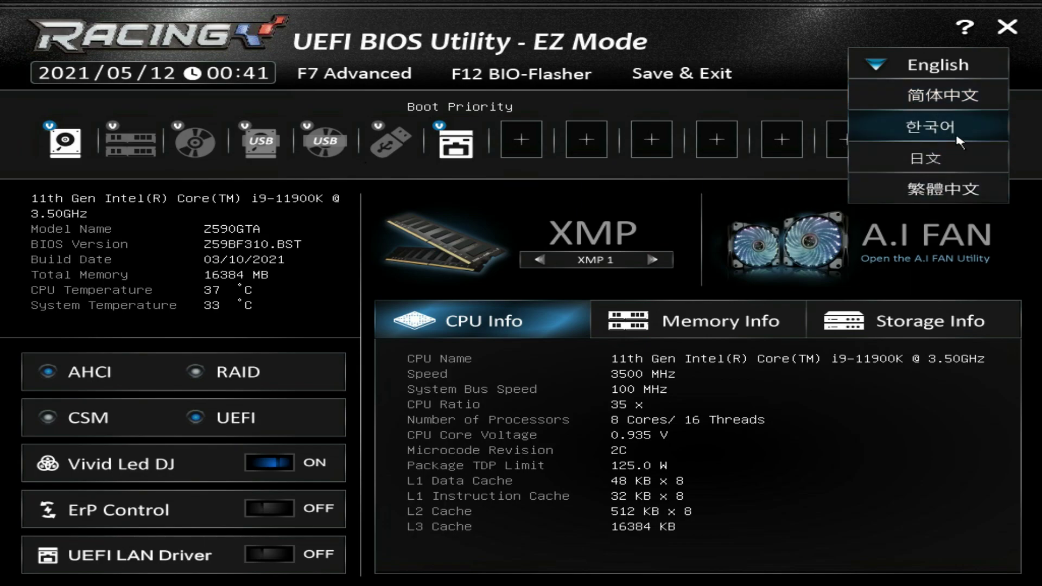
pyautogui.click(877, 72)
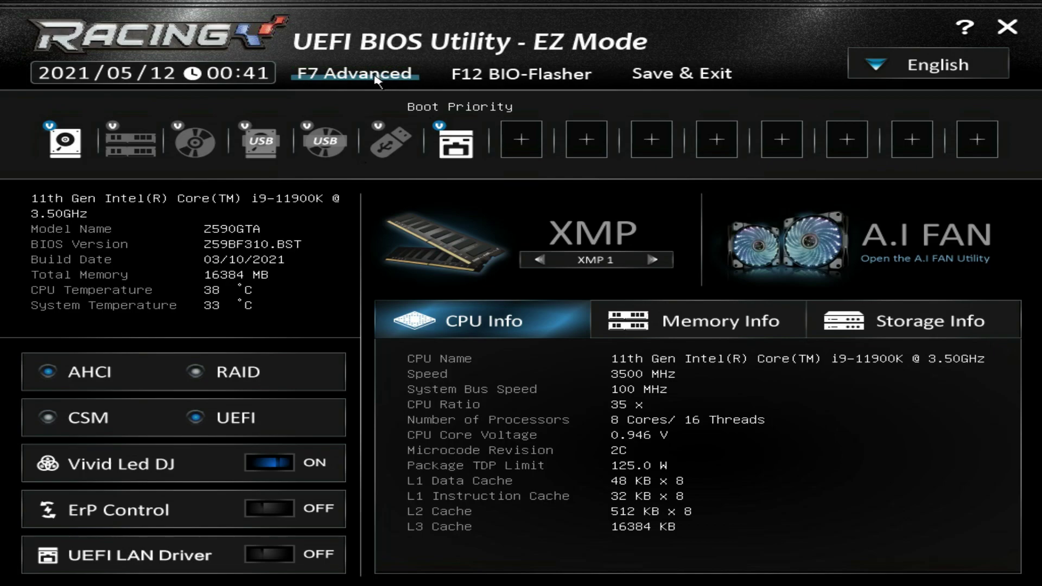
# Inspect the BIO-Flasher utility and quit it without flashing
pyautogui.click(492, 76)
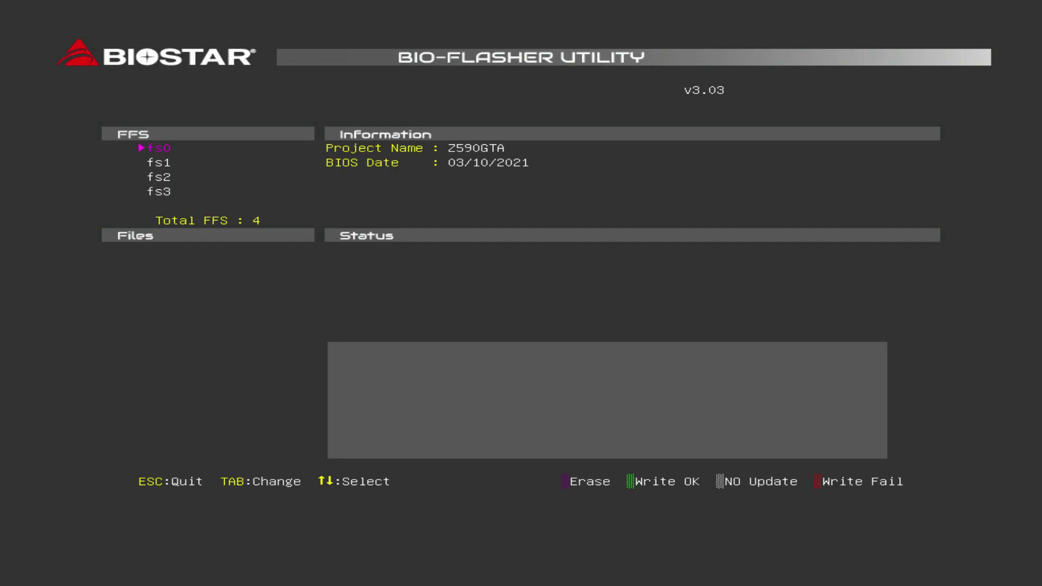
pyautogui.press('Escape')
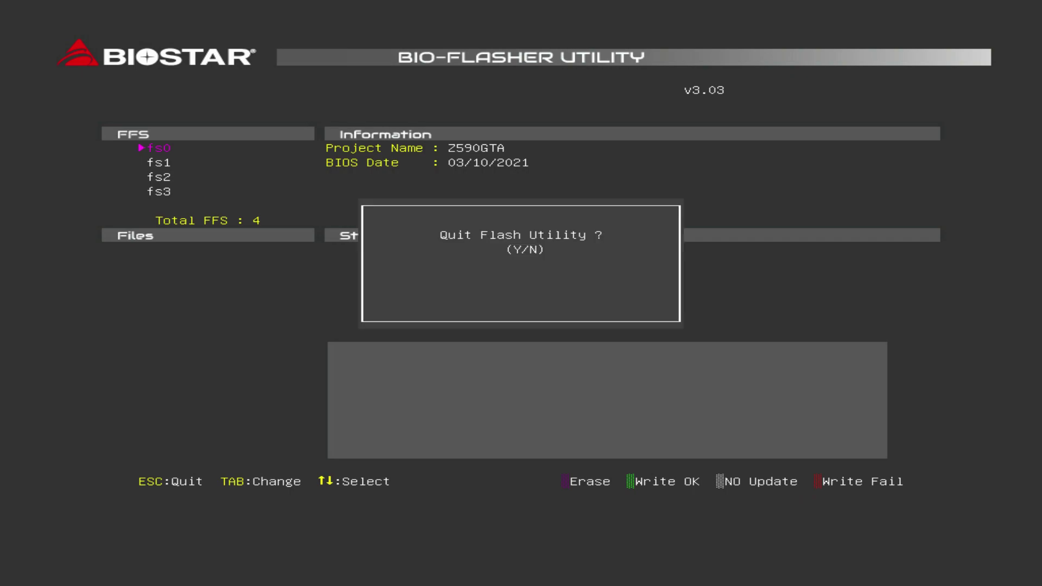
pyautogui.press('y')
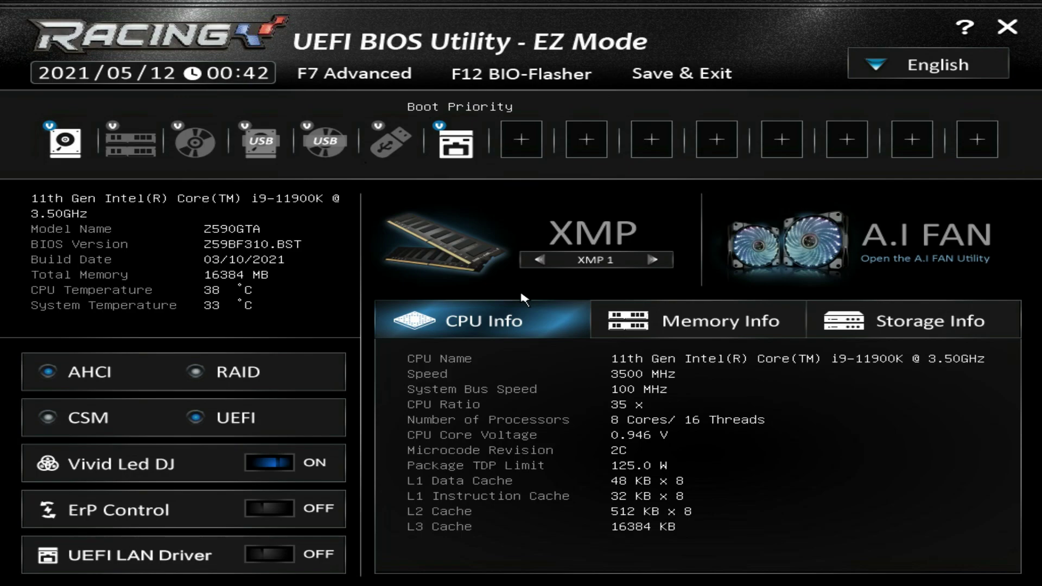
# Switch to Advanced mode and open the Connectivity Configuration settings
pyautogui.press('F7')
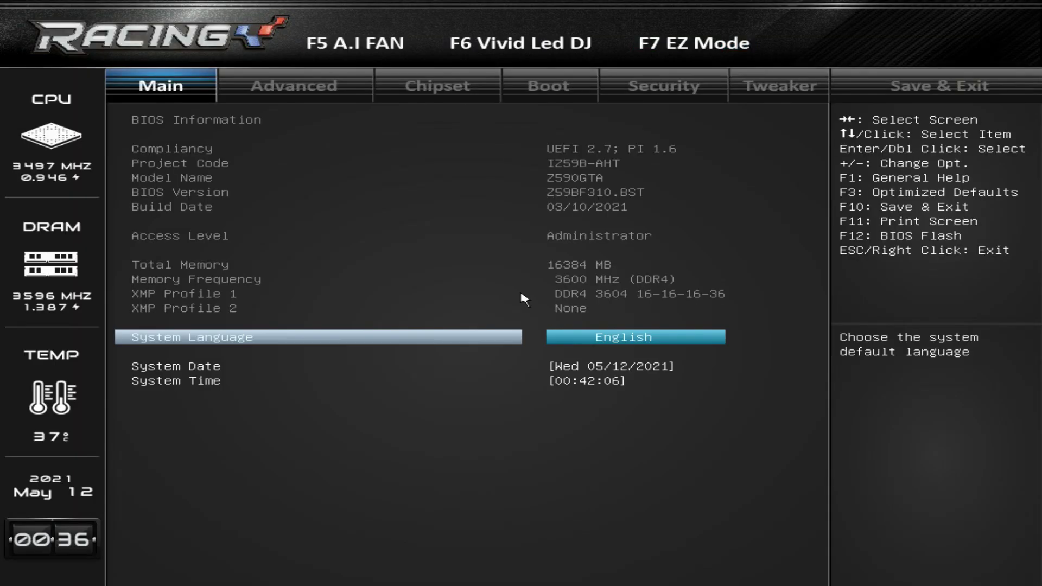
pyautogui.press('F12')
pyautogui.press('Escape')
pyautogui.click(276, 89)
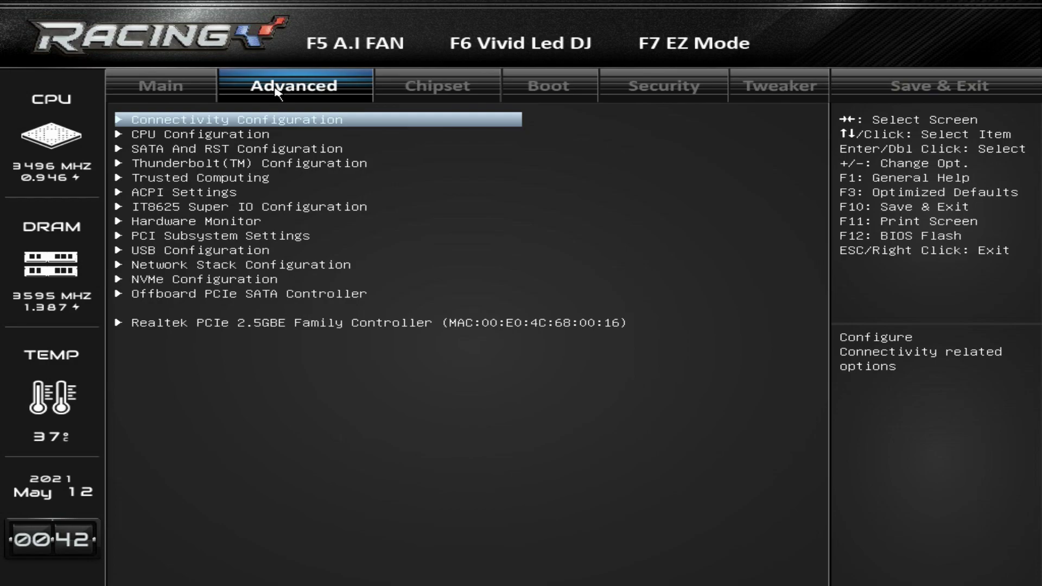
pyautogui.press('Return')
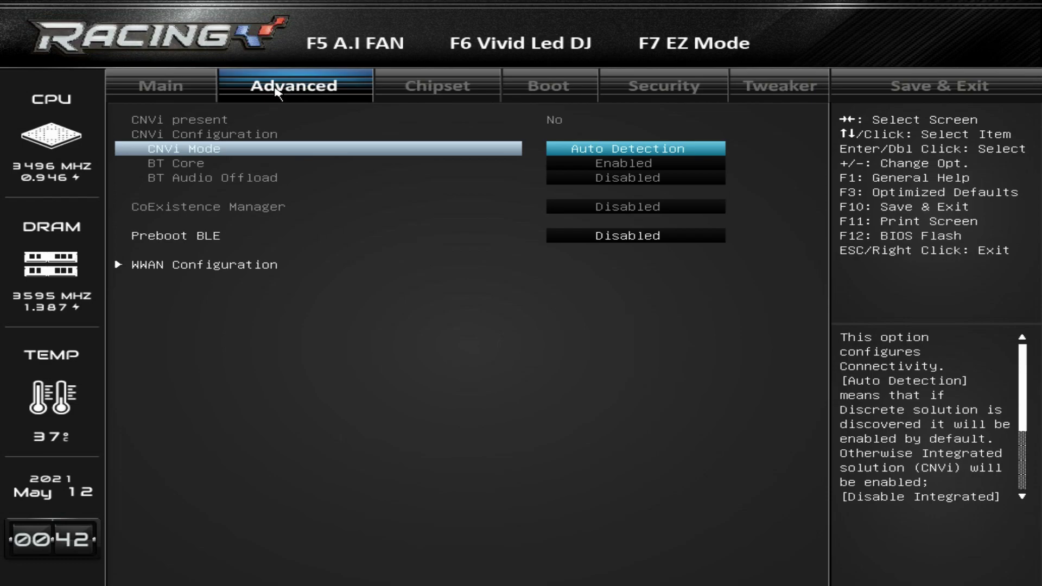
# Review the CPU Configuration options from Overclocking Lock to AES and return to the Advanced list
pyautogui.press('Down')
pyautogui.press('Return')
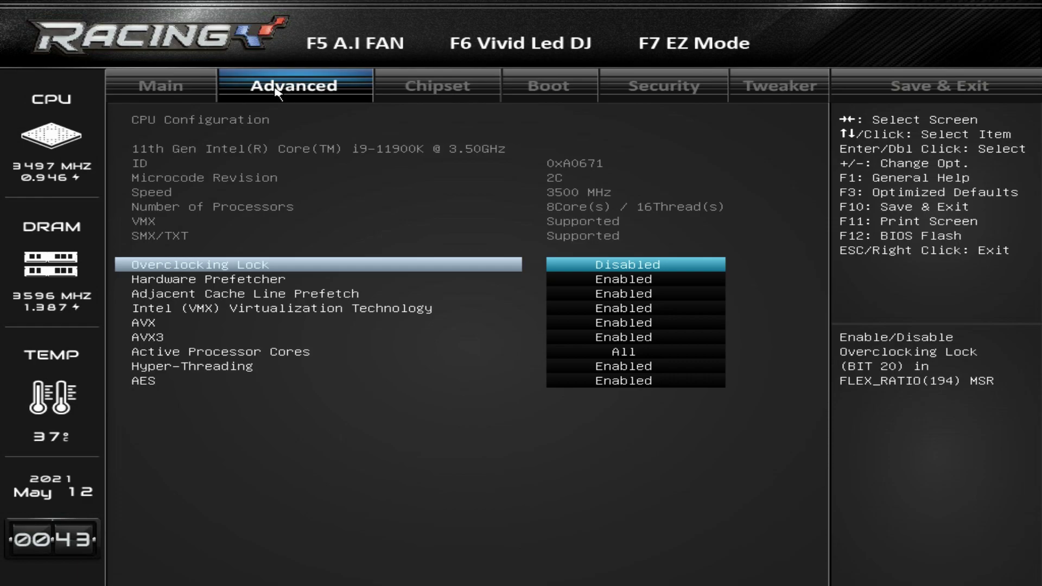
pyautogui.press('Down')
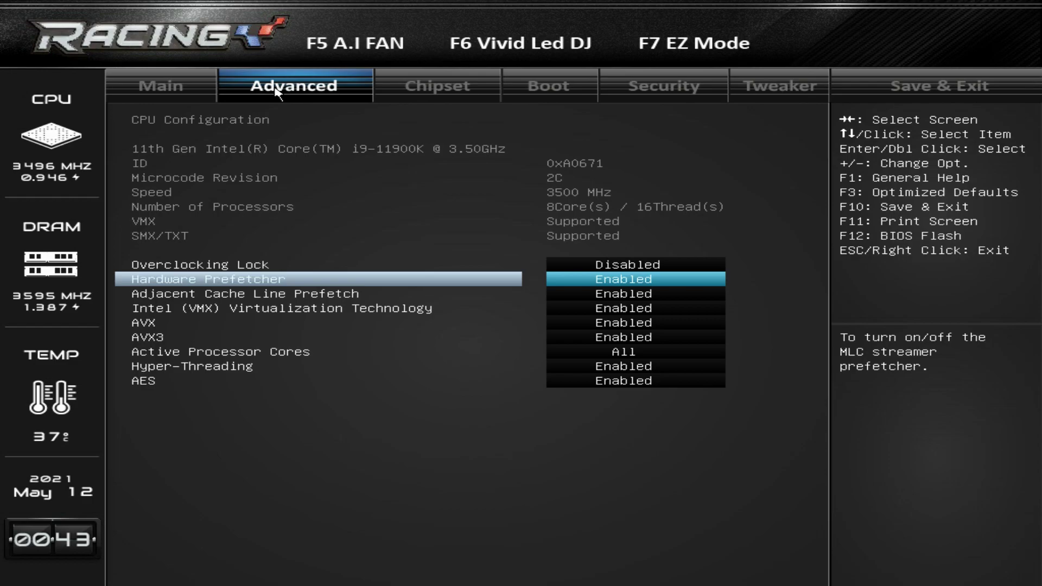
pyautogui.press('Down')
pyautogui.press('Down')
pyautogui.press('Down')
pyautogui.press('Down')
pyautogui.press('Down')
pyautogui.press('Down')
pyautogui.press('Down')
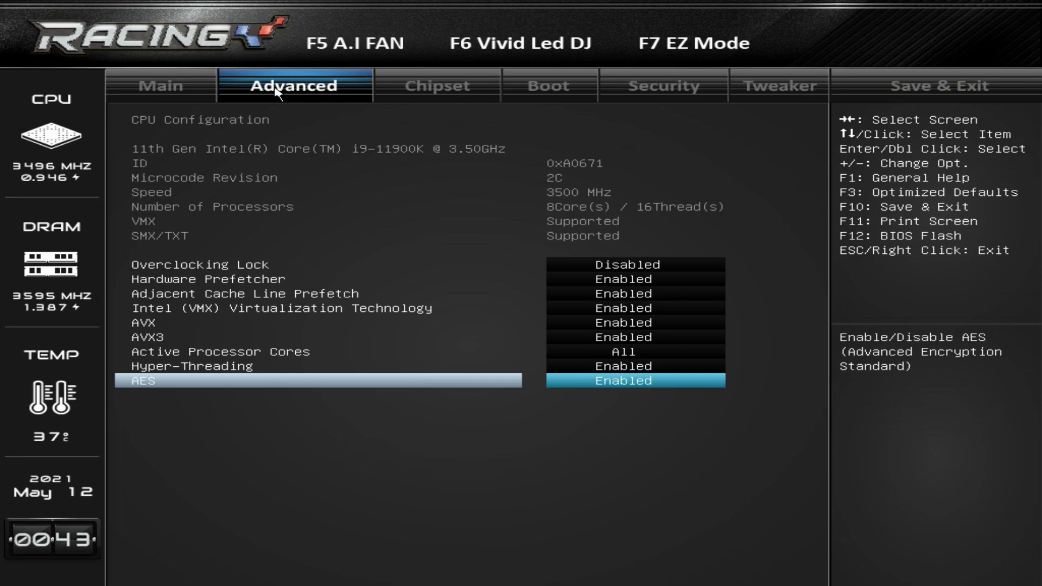
pyautogui.press('Escape')
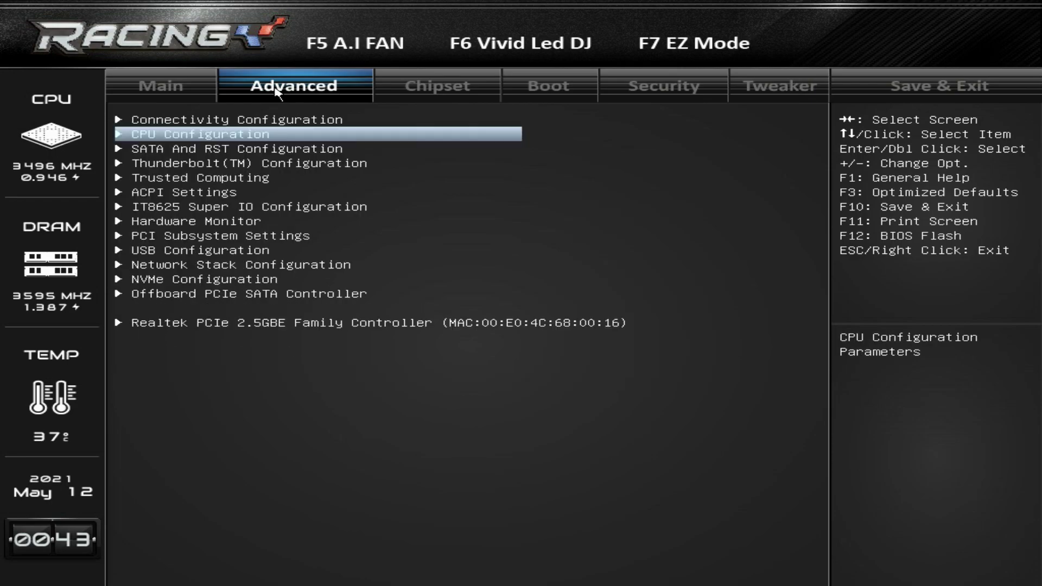
# Review the SATA And RST Configuration options from SATA Controller(s) to SATA Hot Plug and return to the Advanced list
pyautogui.press('Down')
pyautogui.press('Return')
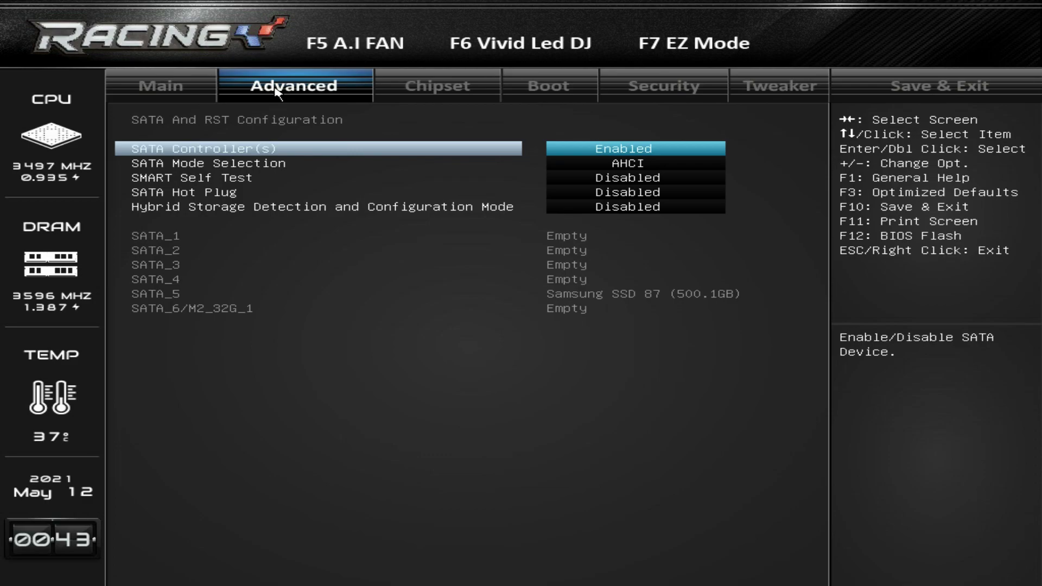
pyautogui.press('Down')
pyautogui.press('Down')
pyautogui.press('Down')
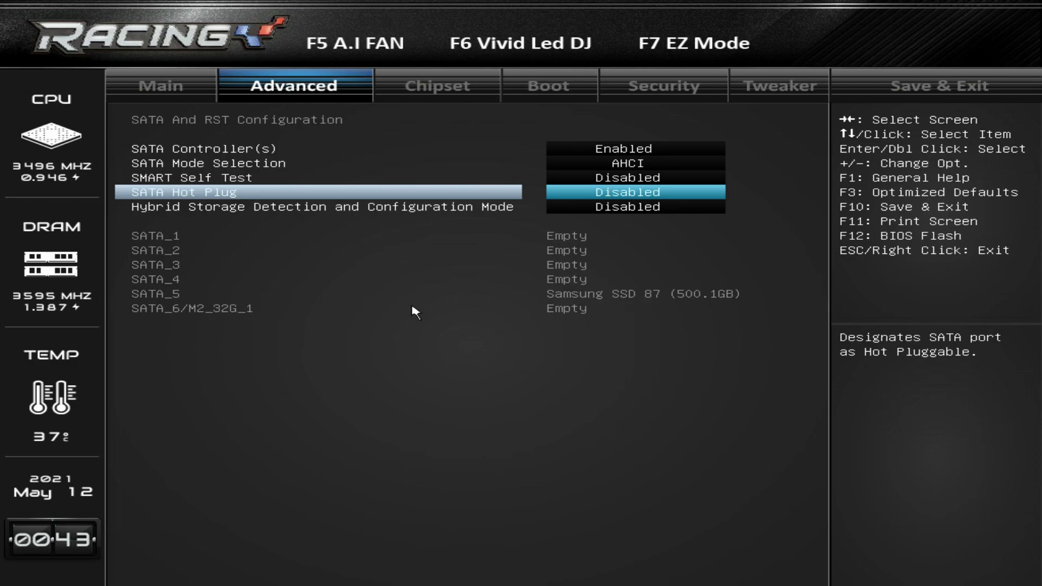
pyautogui.press('Escape')
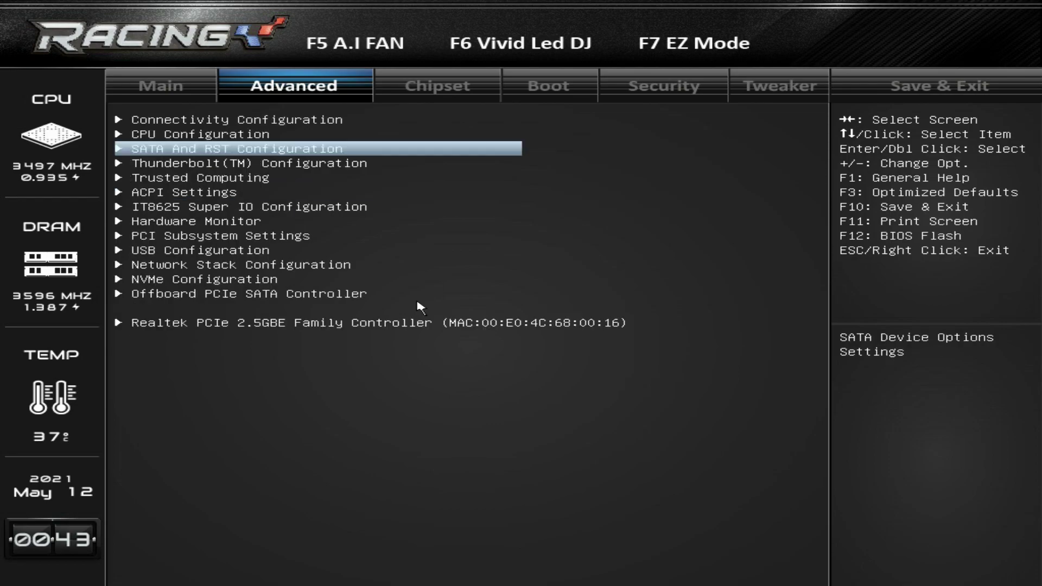
# Check the Thunderbolt(TM) Configuration and Trusted Computing settings and return to the Advanced list
pyautogui.press('Right')
pyautogui.press('Left')
pyautogui.press('Down')
pyautogui.press('Return')
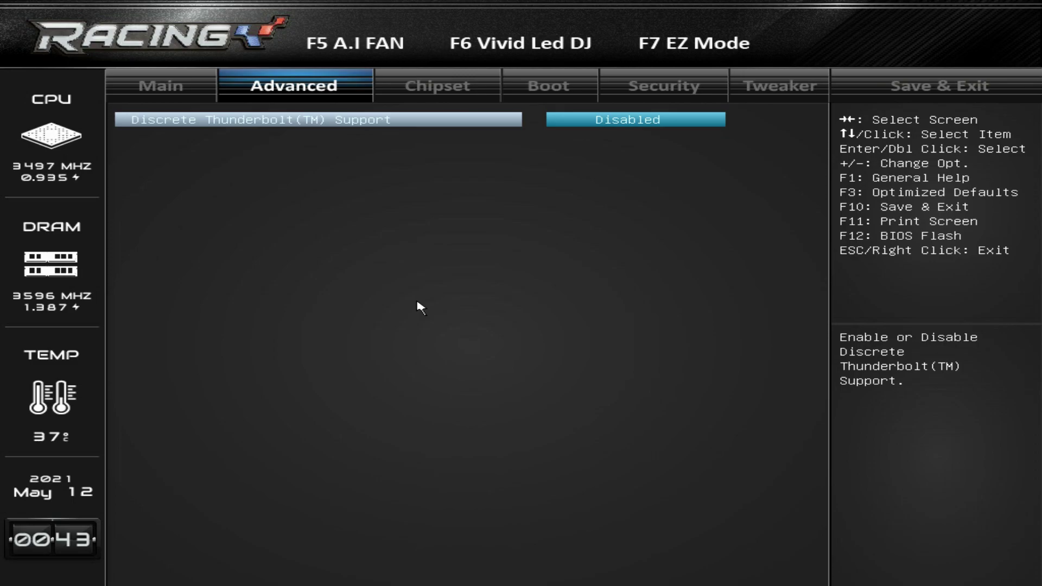
pyautogui.press('Escape')
pyautogui.press('Down')
pyautogui.press('Return')
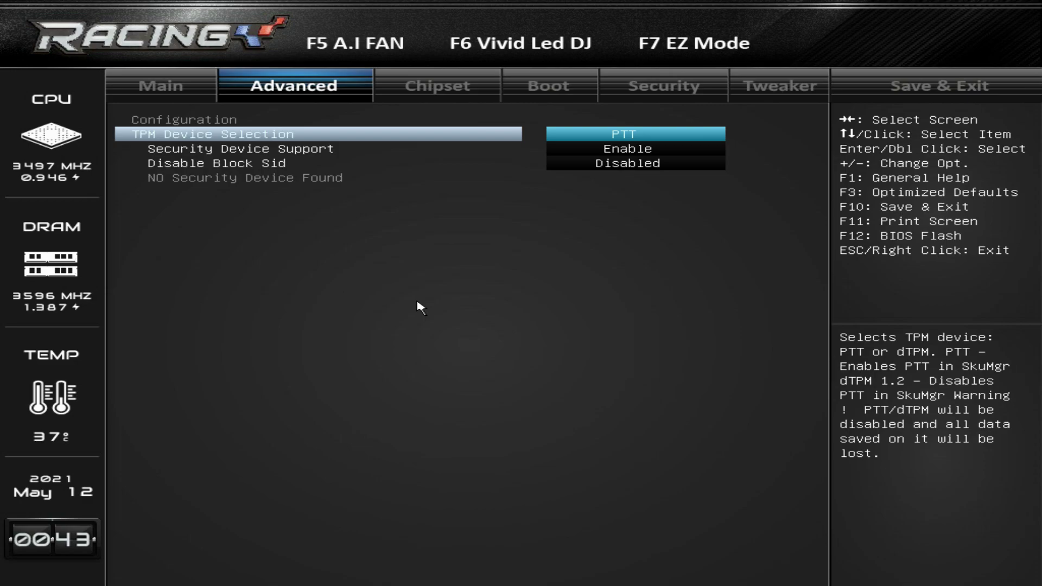
pyautogui.press('Escape')
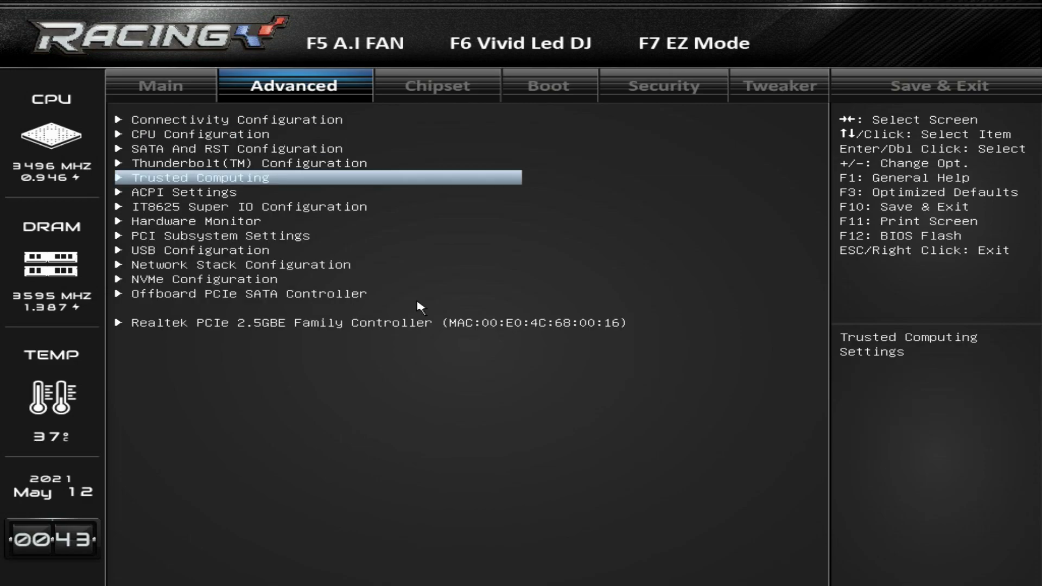
# Open ACPI Settings and review its options from ACPI Auto Configuration to PME Wake up from S5
pyautogui.press('Down')
pyautogui.press('Return')
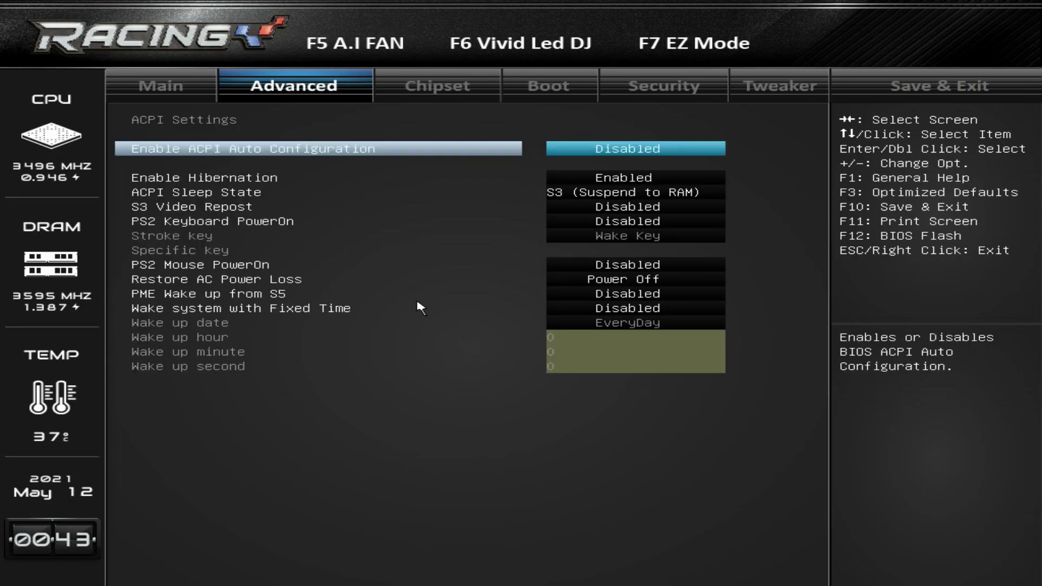
pyautogui.press('Down')
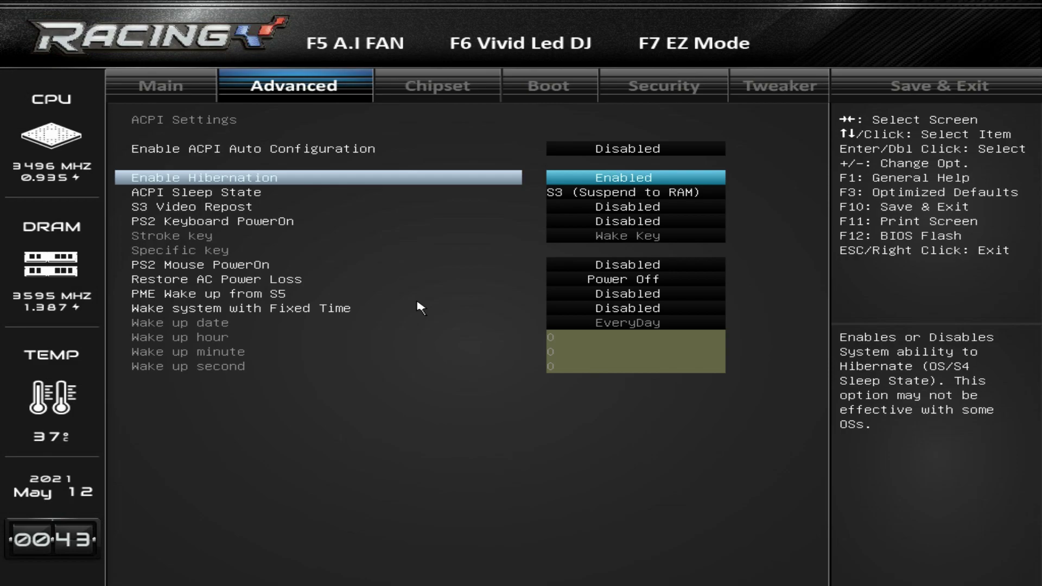
pyautogui.press('Down')
pyautogui.press('Down')
pyautogui.press('Down')
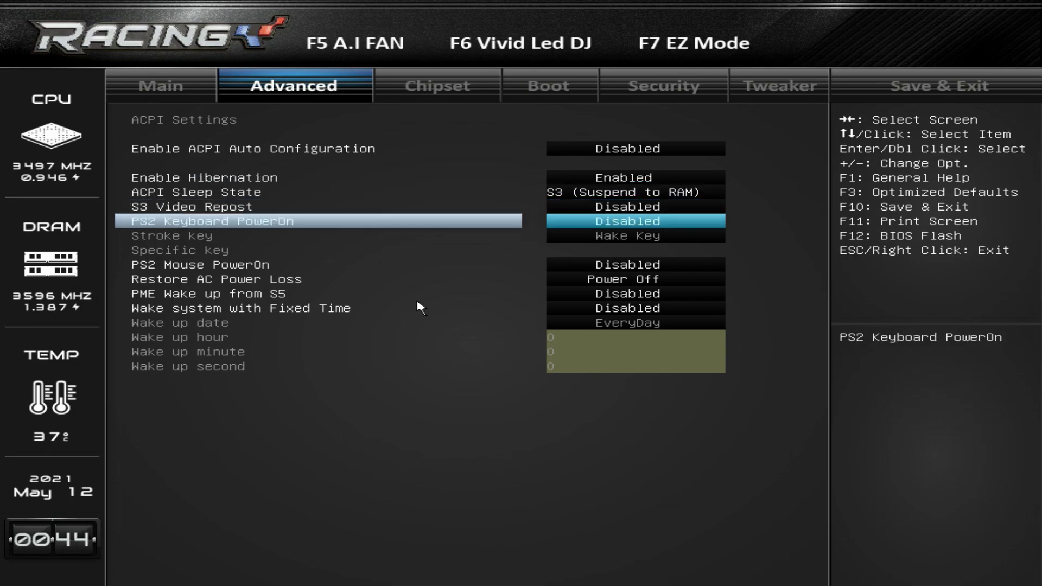
pyautogui.press('Down')
pyautogui.press('Down')
pyautogui.press('Down')
# Set Wake system with Fixed Time to Enabled in ACPI Settings
pyautogui.press('Down')
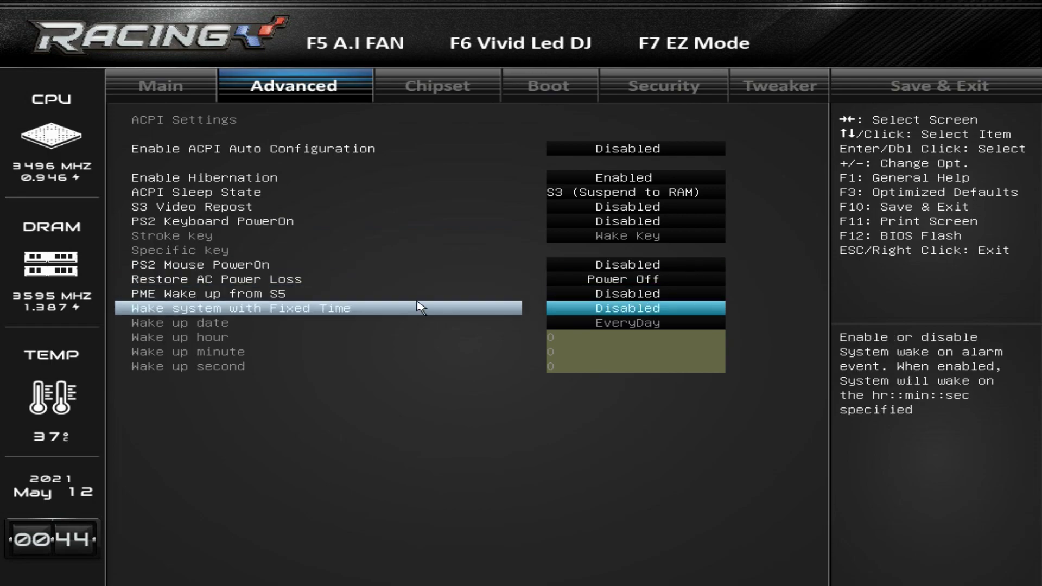
pyautogui.press('Return')
pyautogui.press('Down')
pyautogui.press('Return')
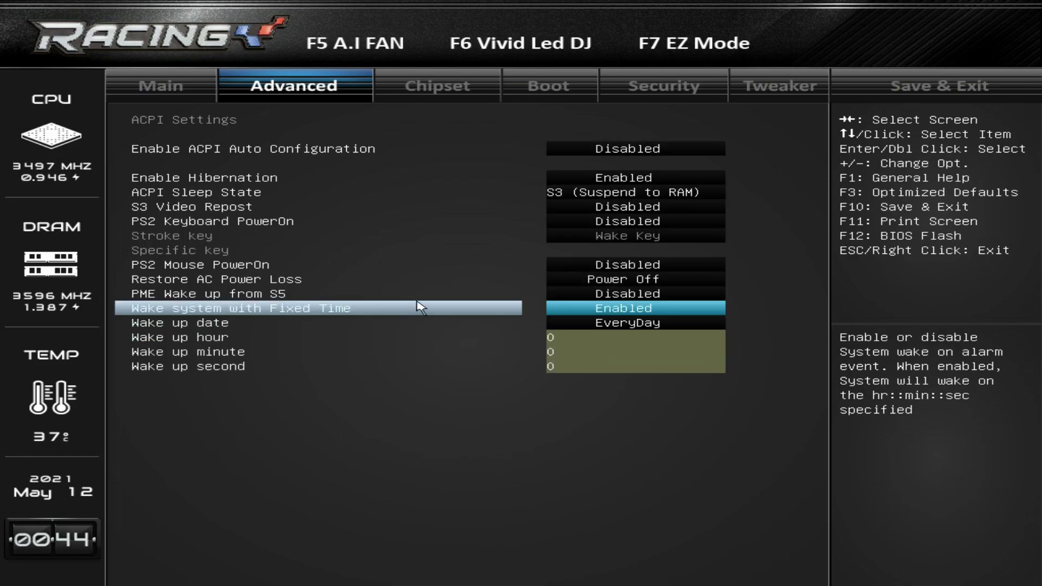
# Look over the Wake up date, hour, minute and second fields in ACPI Settings
pyautogui.press('Down')
pyautogui.press('Down')
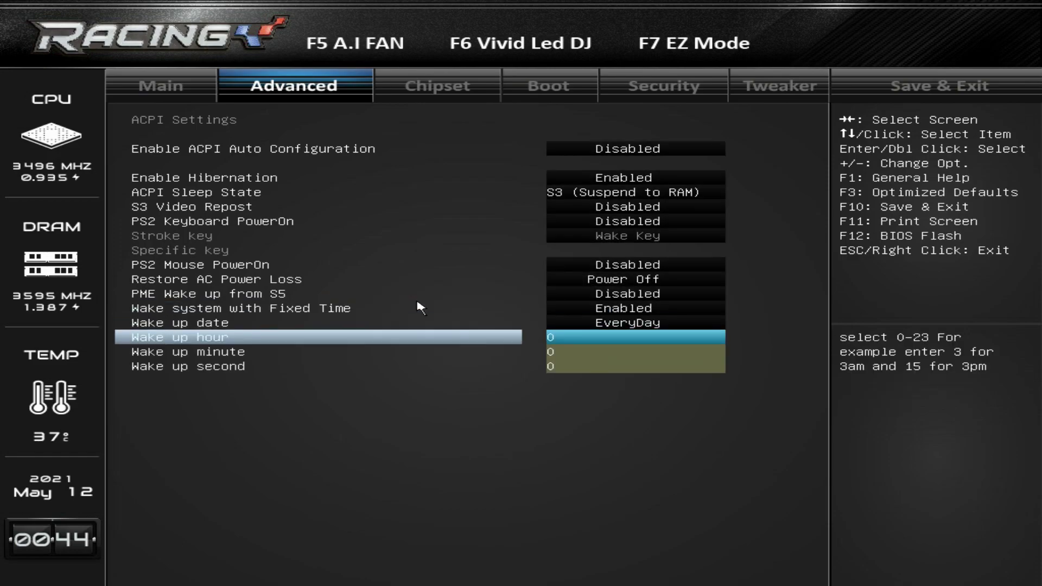
pyautogui.press('Down')
pyautogui.press('Down')
pyautogui.press('Up')
pyautogui.press('Up')
pyautogui.press('Up')
# Look through the Wake up date choices and keep EveryDay
pyautogui.press('Return')
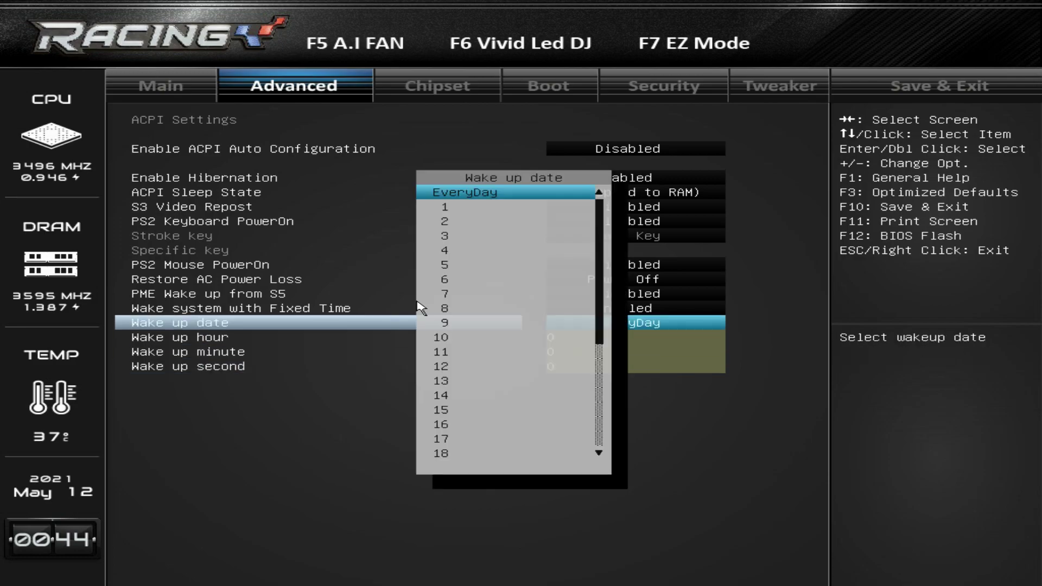
pyautogui.press('Down')
pyautogui.press('Up')
pyautogui.press('Down')
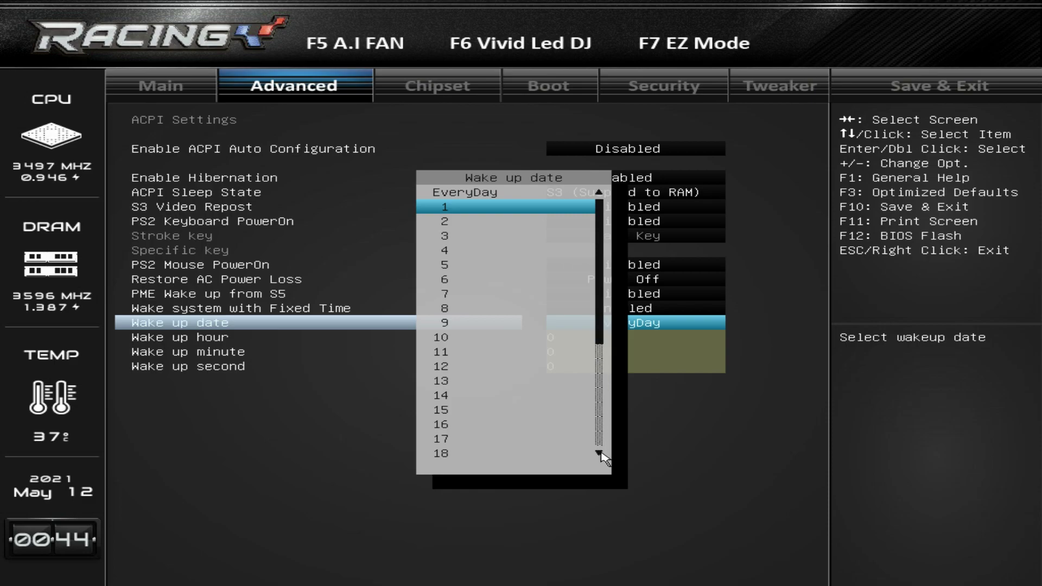
pyautogui.press('Down')
pyautogui.press('Up')
pyautogui.press('Up')
pyautogui.press('Up')
pyautogui.press('Up')
pyautogui.press('Down')
pyautogui.press('Down')
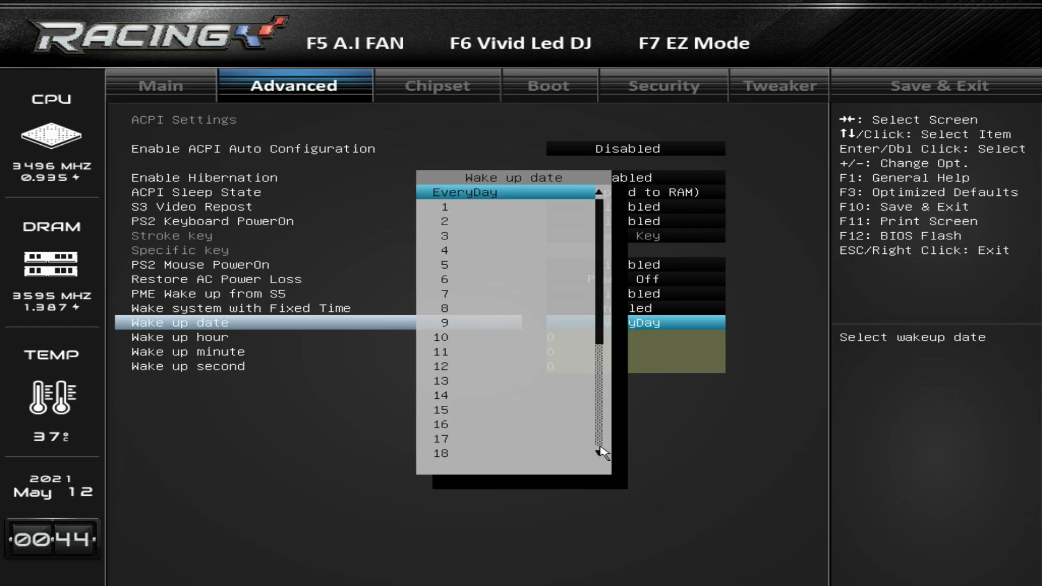
pyautogui.press('Return')
# Set Wake system with Fixed Time to Disabled and return to the Advanced list
pyautogui.press('Up')
pyautogui.press('Return')
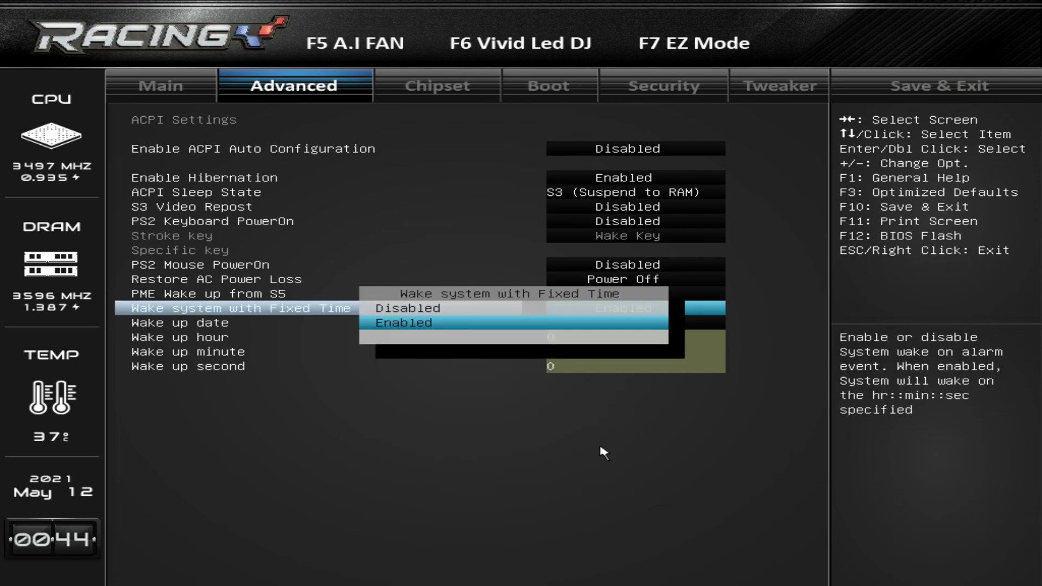
pyautogui.press('Up')
pyautogui.press('Return')
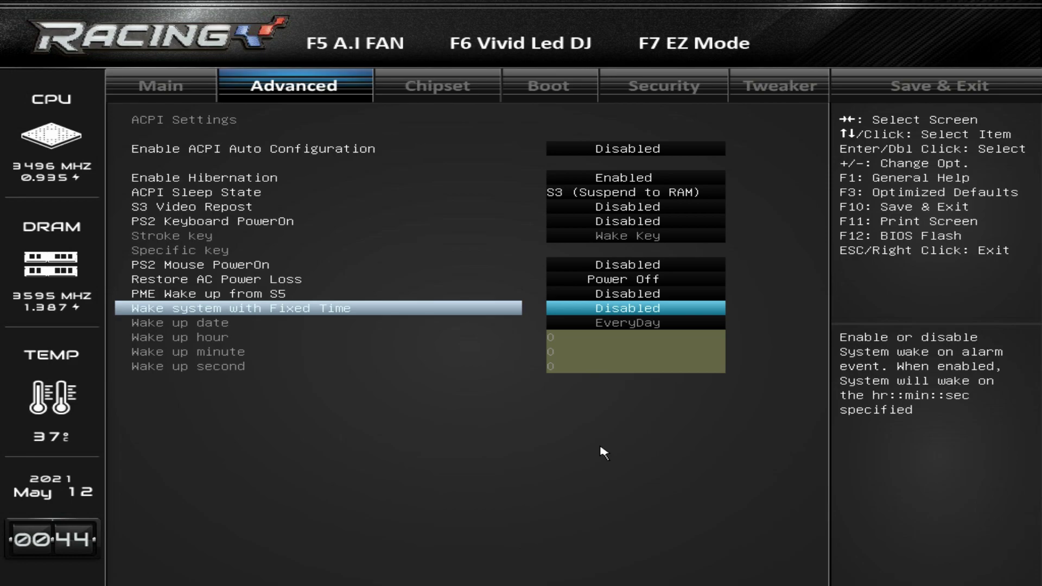
pyautogui.press('Escape')
# Review the IT8625 Super IO Configuration with its Serial Port 1 settings and return to the Advanced list
pyautogui.press('Down')
pyautogui.press('Return')
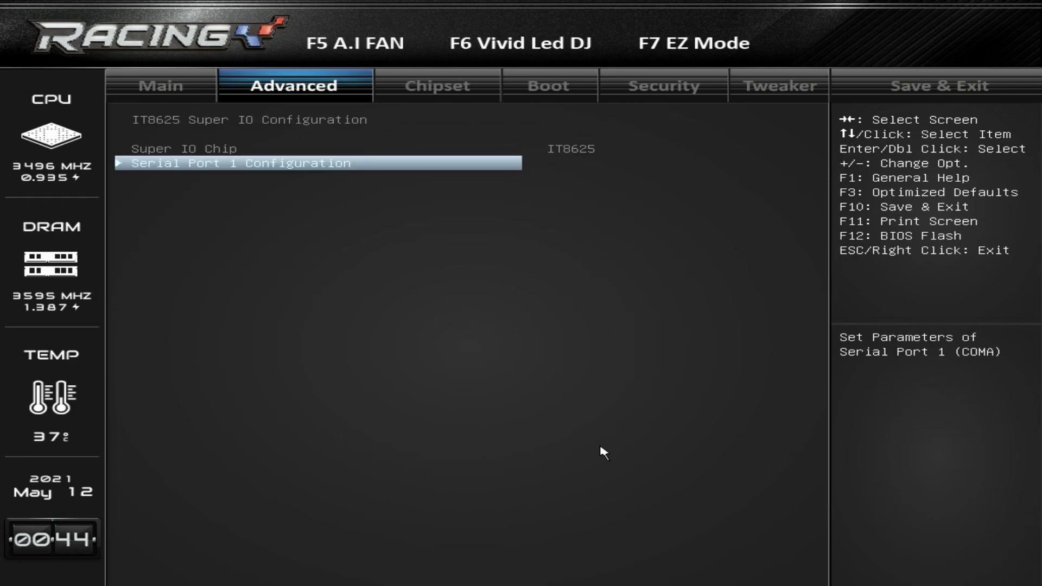
pyautogui.press('Return')
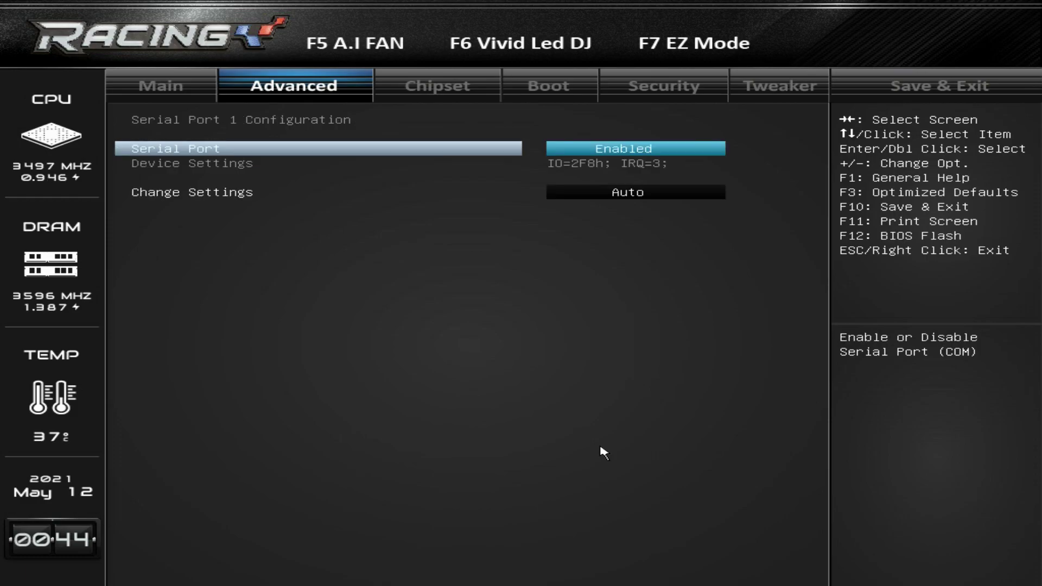
pyautogui.press('Escape')
pyautogui.press('Escape')
# Check the PC health readings in Hardware Monitor and return to the Advanced list
pyautogui.press('Down')
pyautogui.press('Return')
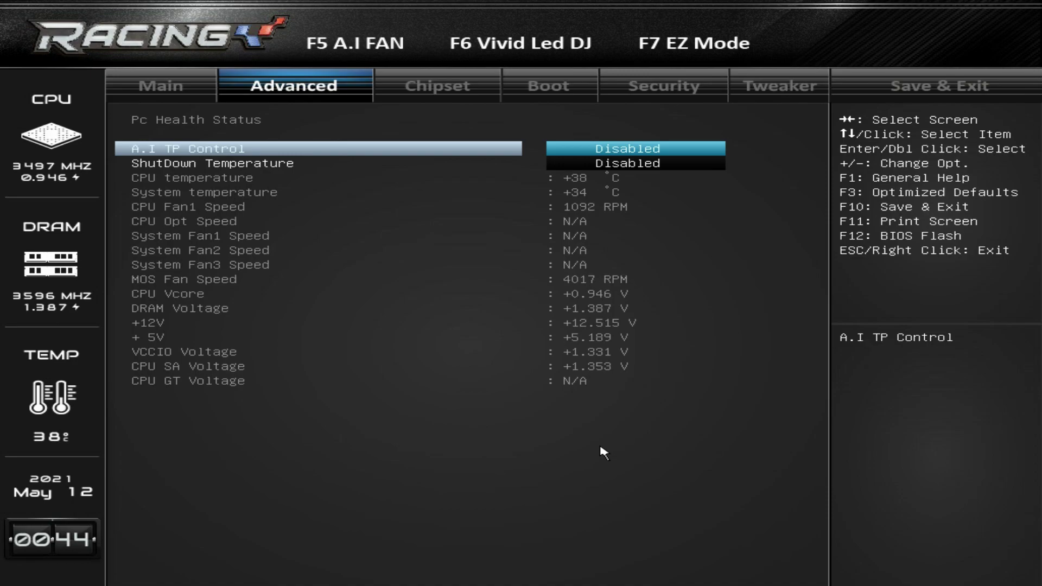
pyautogui.press('Escape')
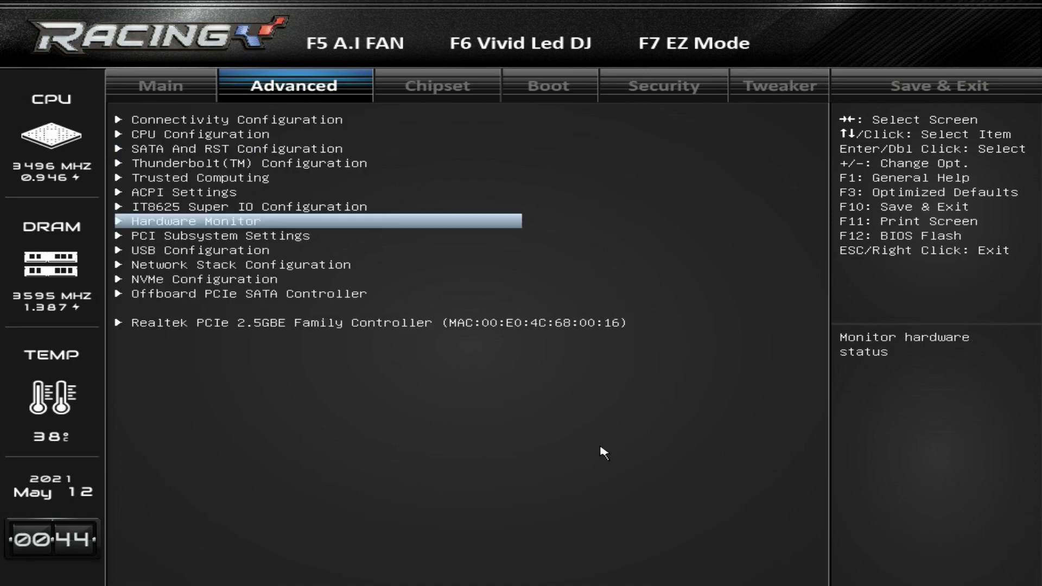
# Open PCI Subsystem Settings and examine the Above 4G Decoding and Re-Size BAR Support options
pyautogui.press('Down')
pyautogui.press('Return')
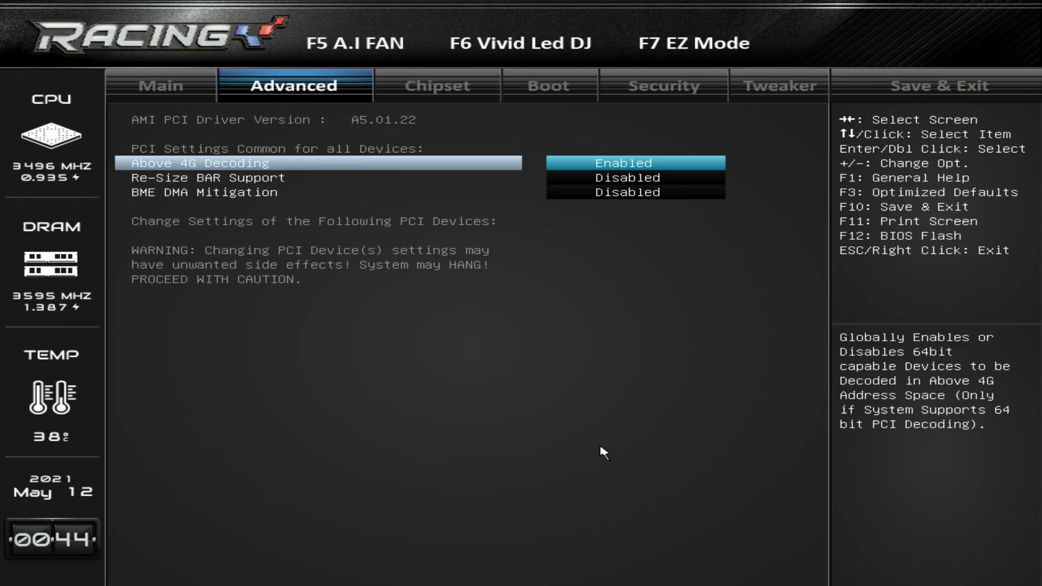
pyautogui.press('Down')
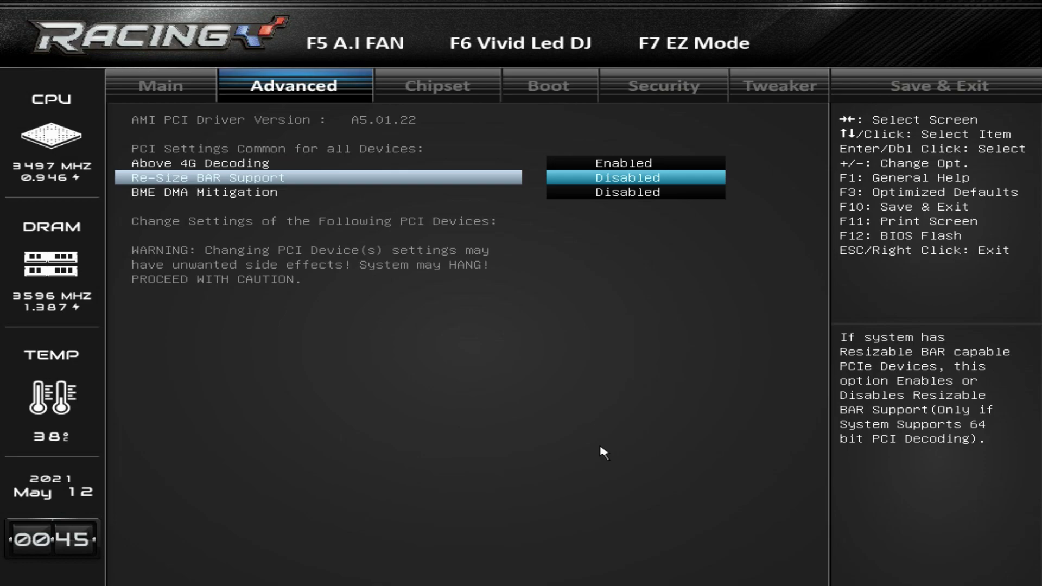
# Try Re-Size BAR Support on Auto and set it back to Disabled
pyautogui.press('Return')
pyautogui.press('Down')
pyautogui.press('Return')
pyautogui.press('Return')
pyautogui.press('Up')
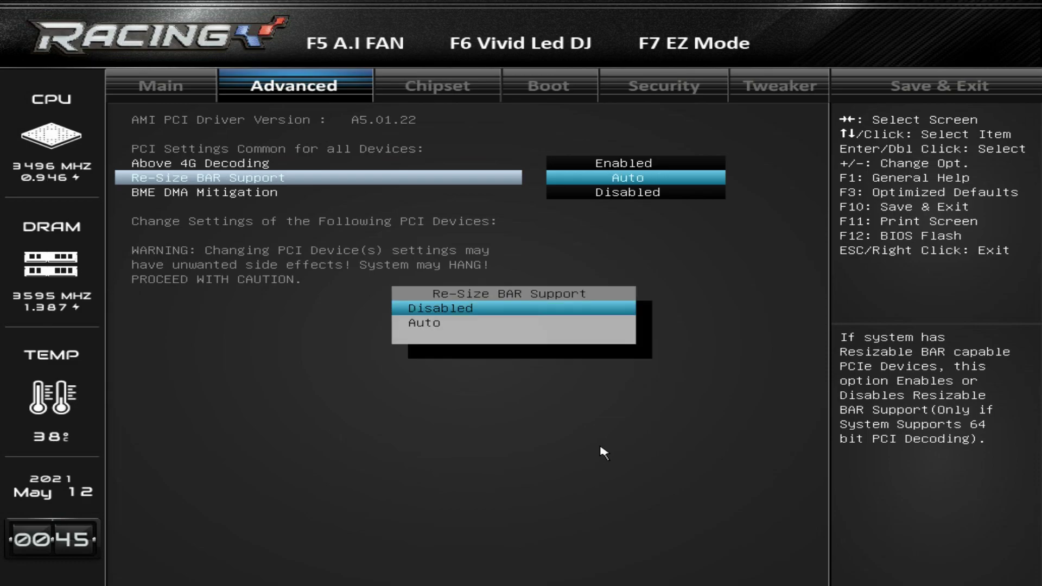
pyautogui.press('Return')
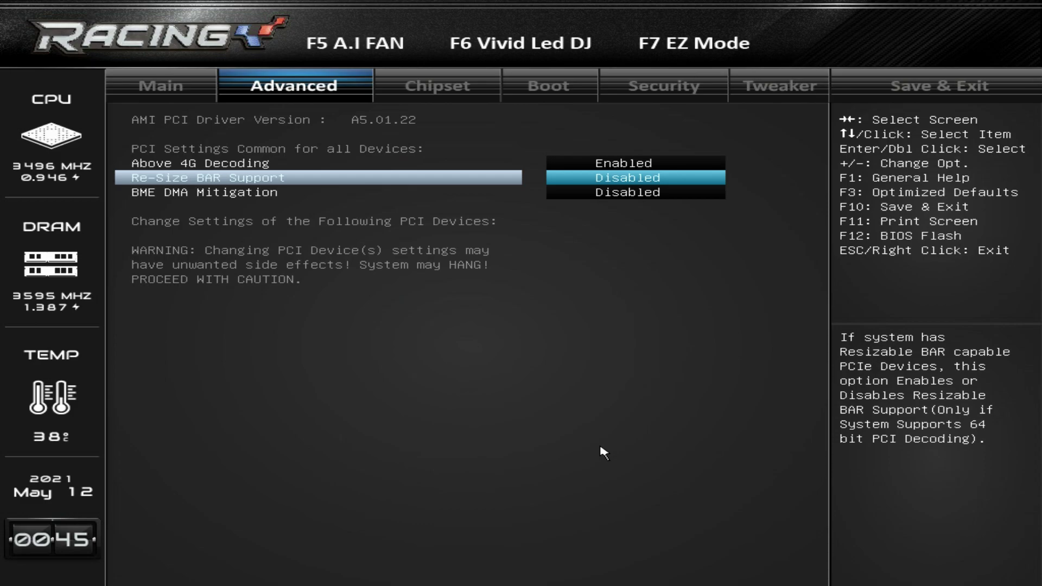
# Set Re-Size BAR Support to Auto and return to the Advanced list
pyautogui.press('Return')
pyautogui.press('Down')
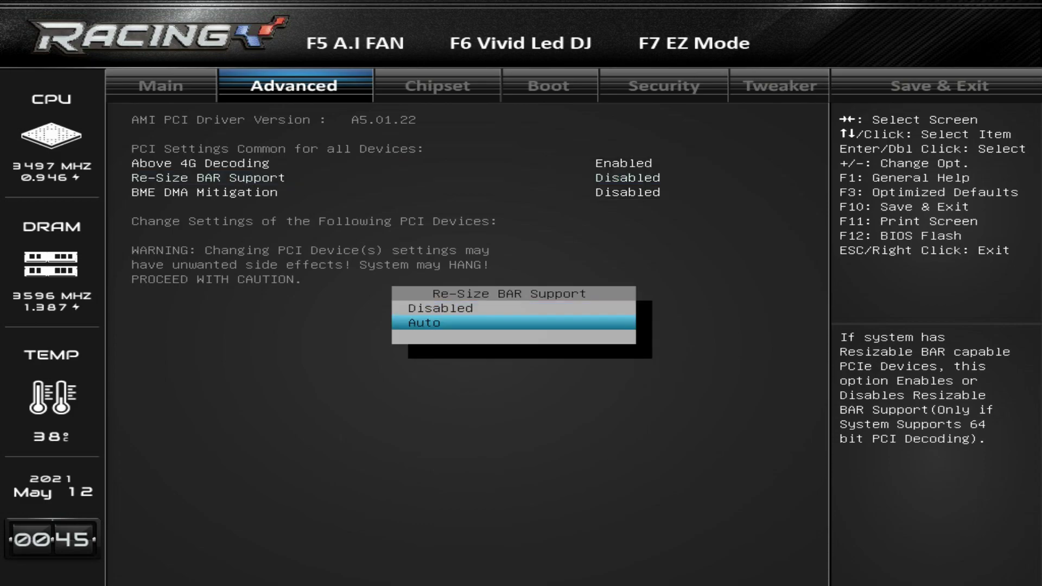
pyautogui.press('Return')
pyautogui.press('Escape')
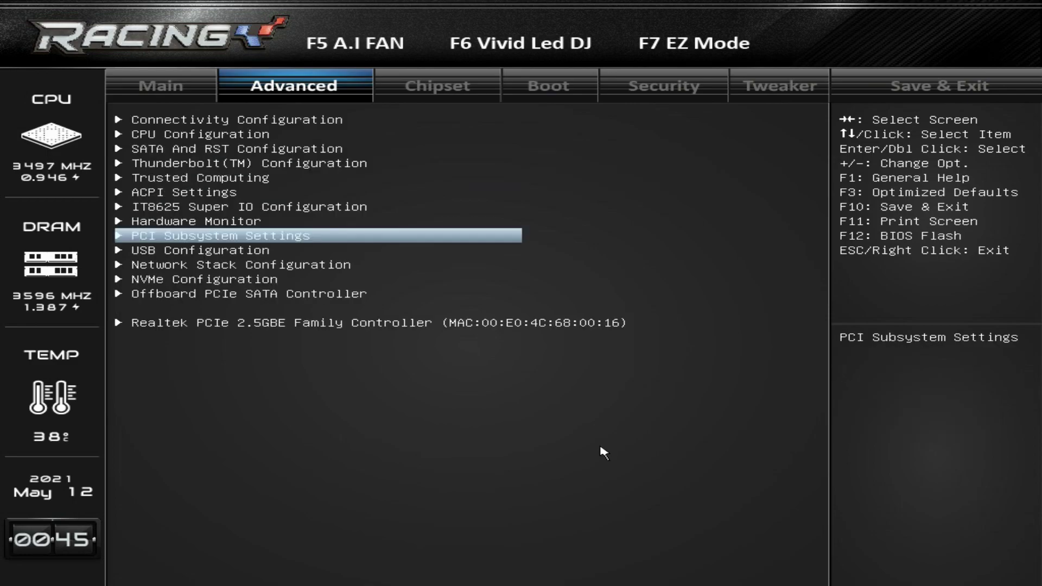
# Review the USB Configuration and Network Stack Configuration settings and return to the Advanced list
pyautogui.press('Down')
pyautogui.press('Return')
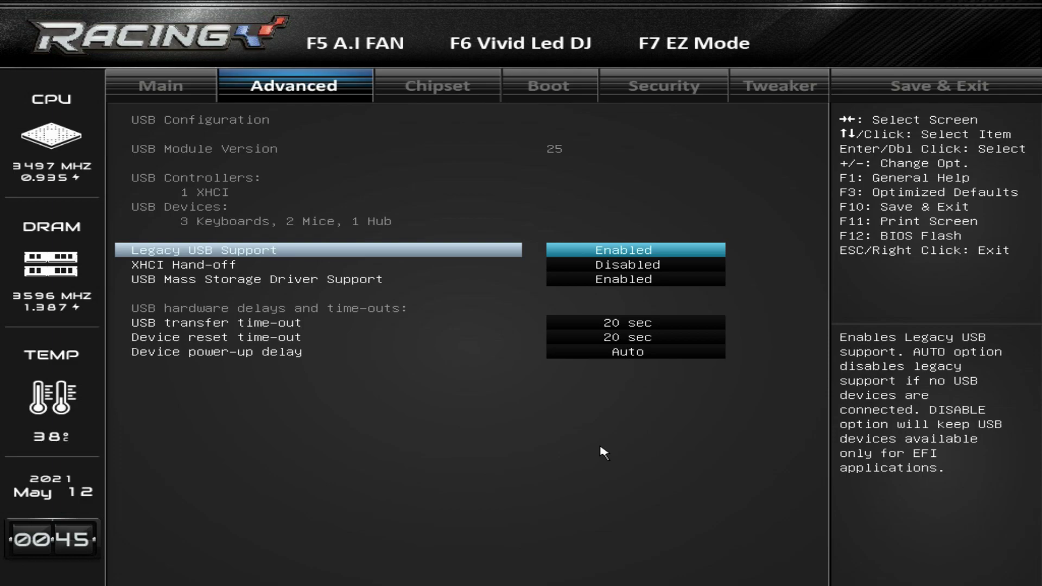
pyautogui.press('Escape')
pyautogui.press('Down')
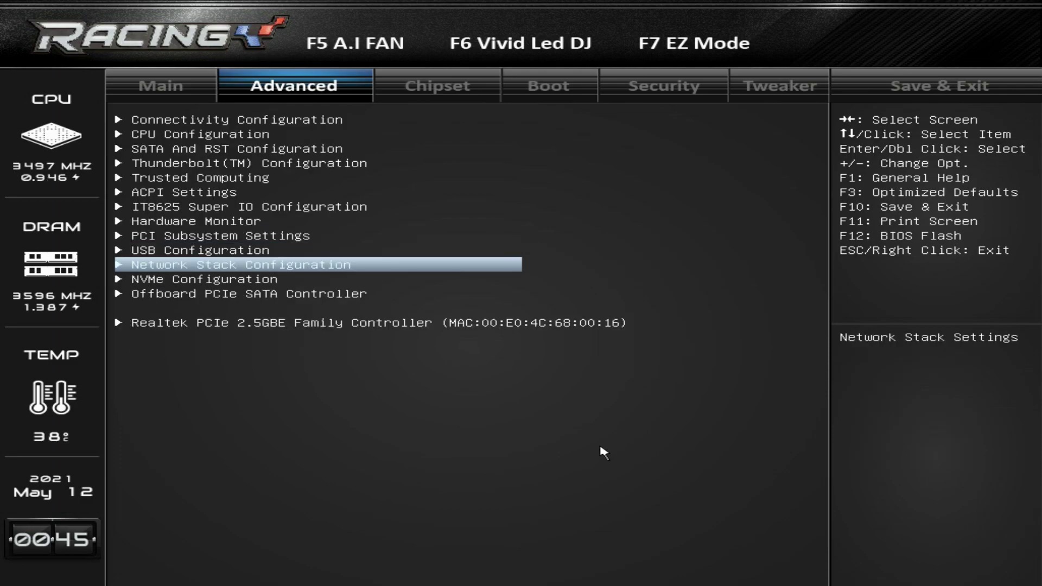
pyautogui.press('Return')
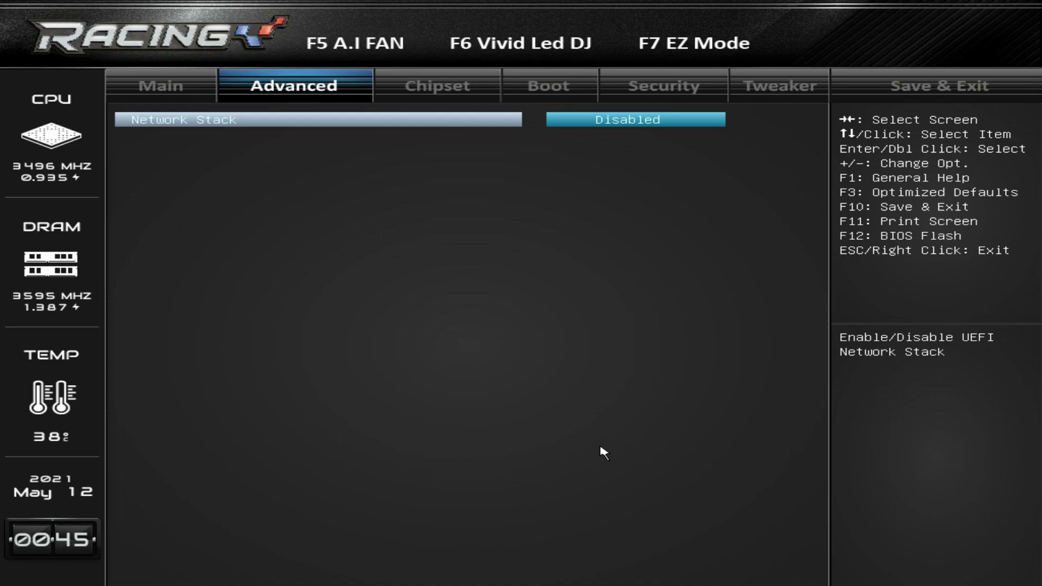
pyautogui.press('Escape')
# Review the Samsung SSD 980 PRO 500GB details and self-test options in NVMe Configuration and return to the Advanced list
pyautogui.press('Down')
pyautogui.press('Return')
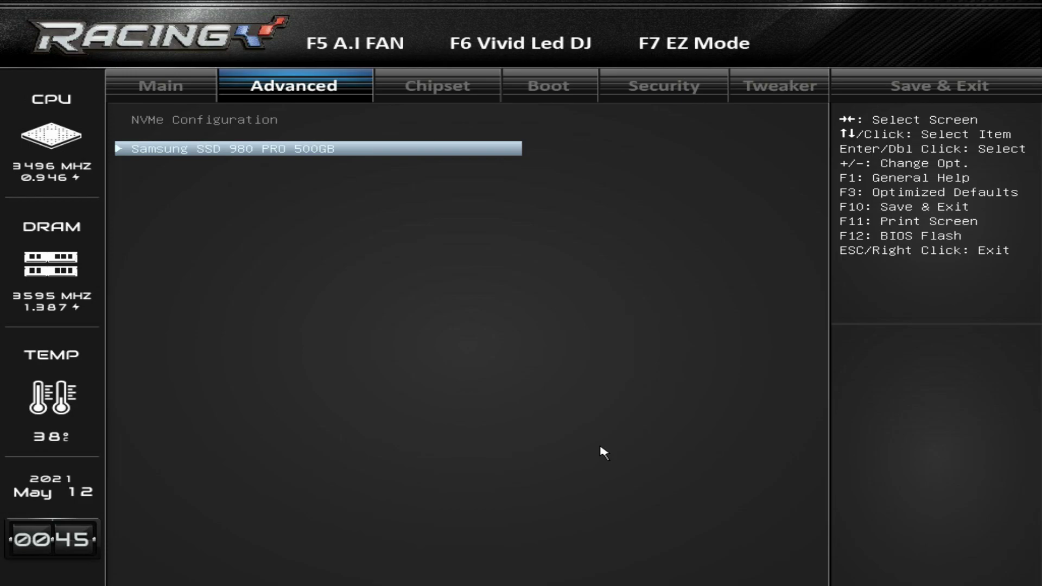
pyautogui.press('Return')
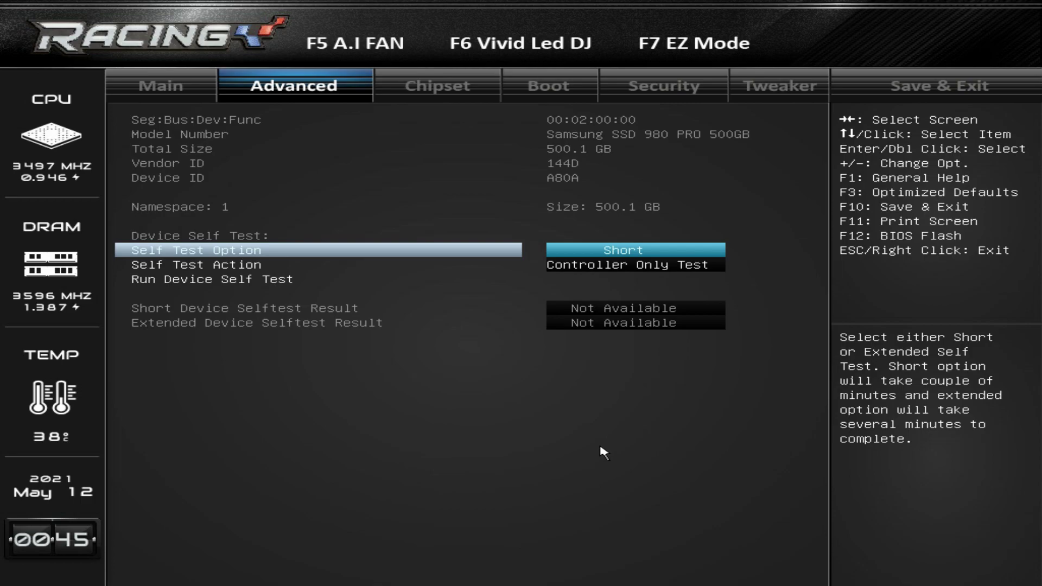
pyautogui.press('Escape')
pyautogui.press('Escape')
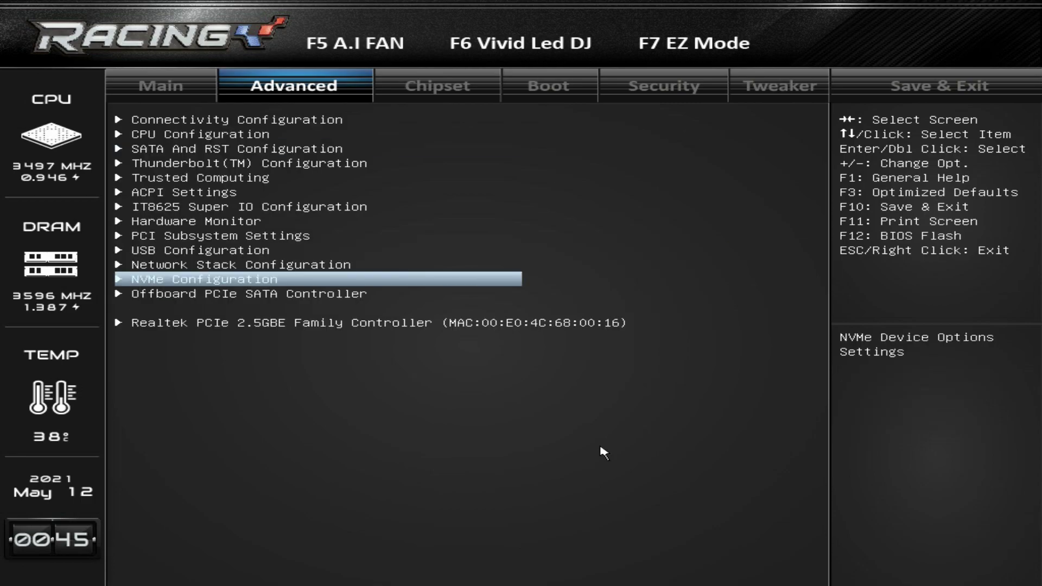
pyautogui.press('Return')
pyautogui.press('Return')
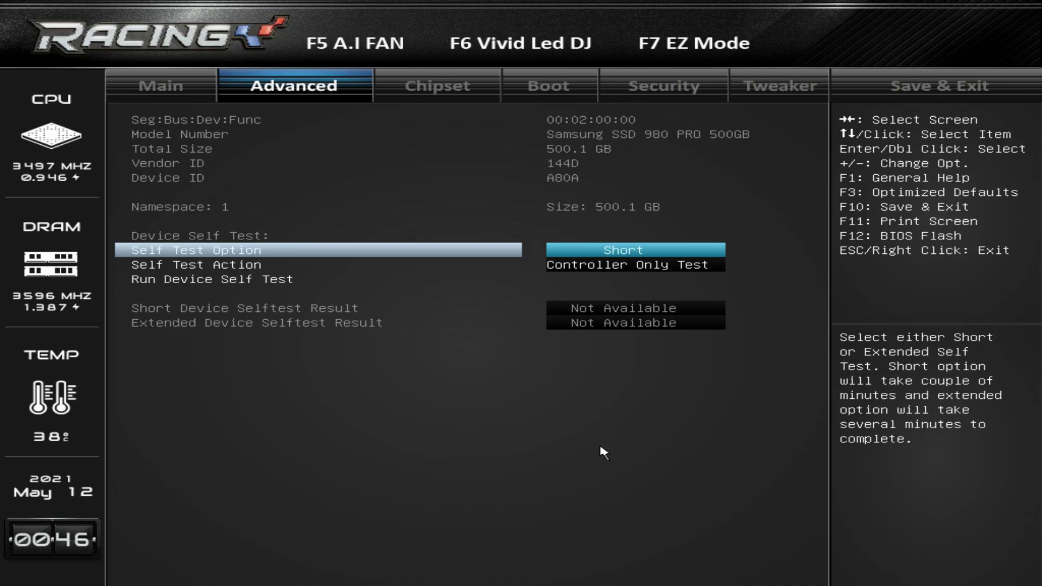
pyautogui.press('Escape')
pyautogui.press('Escape')
# Check the Offboard PCIe SATA Controller and Realtek PCIe 2.5GBE Family Controller information and return to the Advanced list
pyautogui.press('Down')
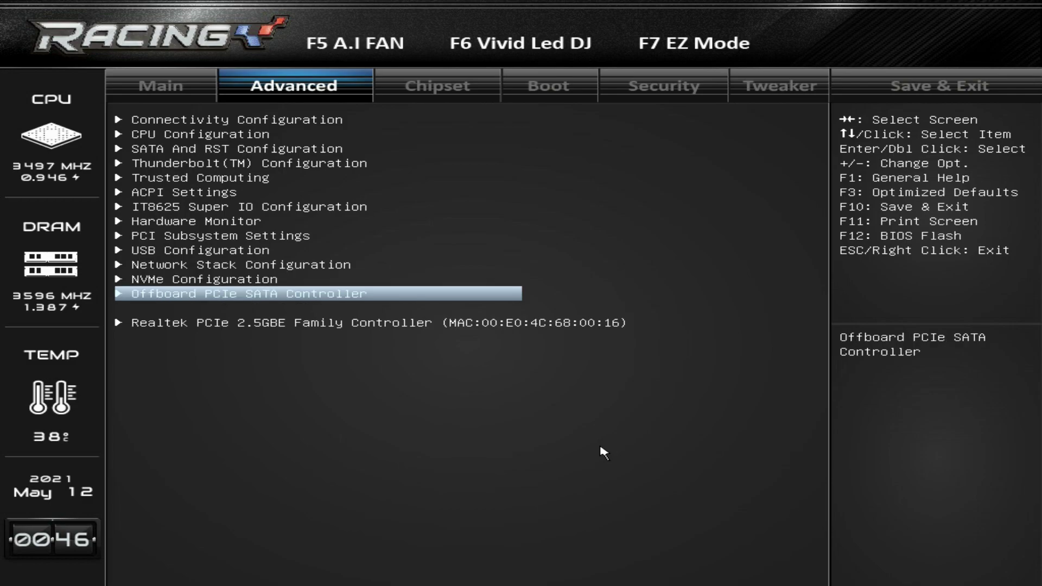
pyautogui.press('Return')
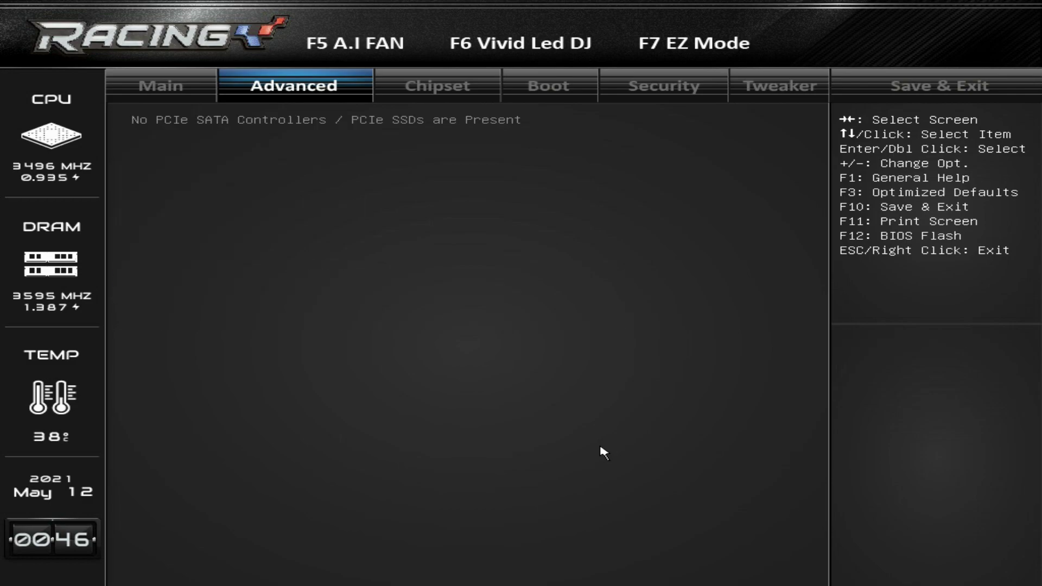
pyautogui.press('Escape')
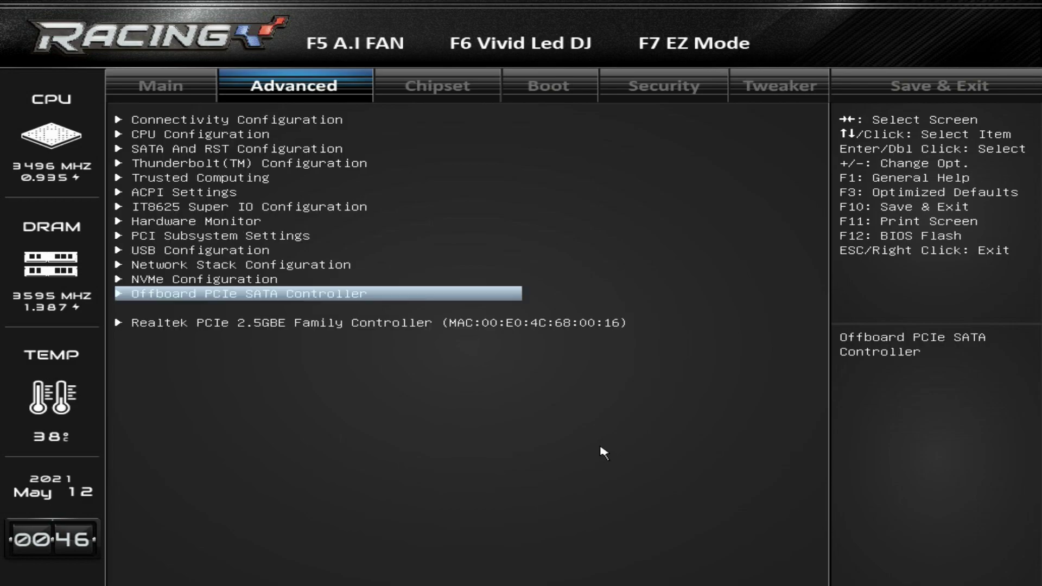
pyautogui.press('Down')
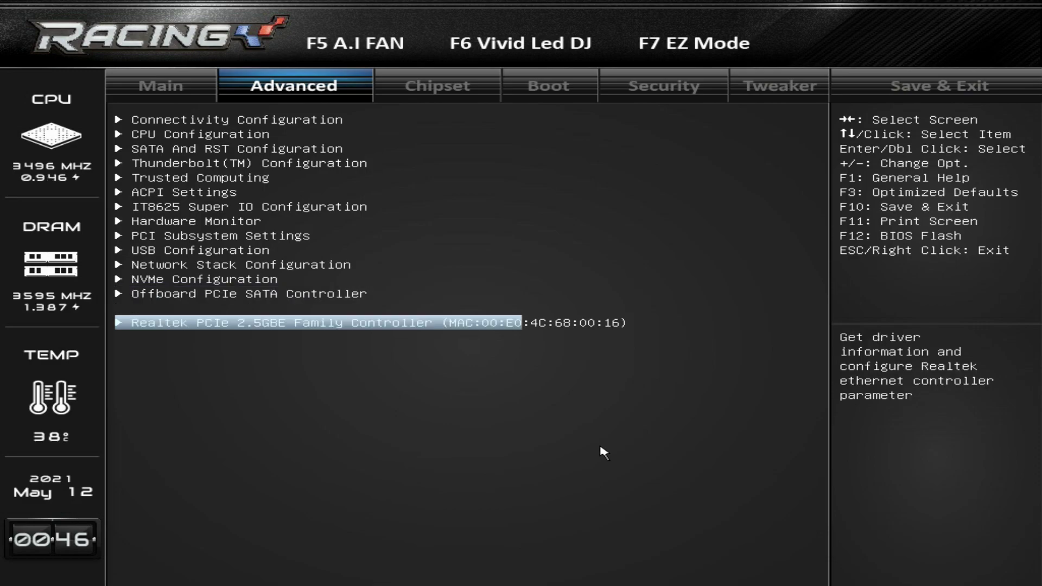
pyautogui.press('Return')
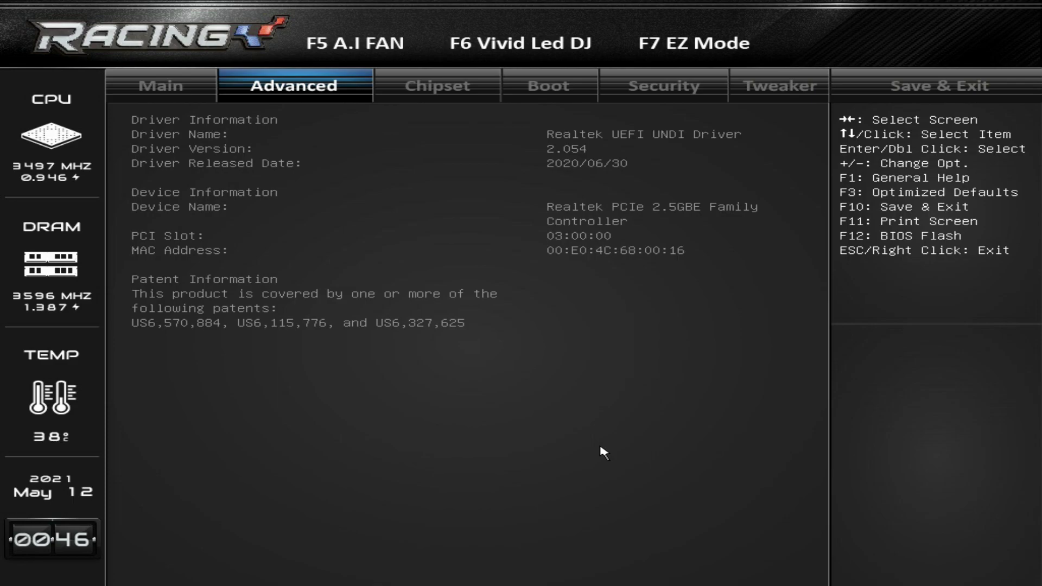
pyautogui.press('Escape')
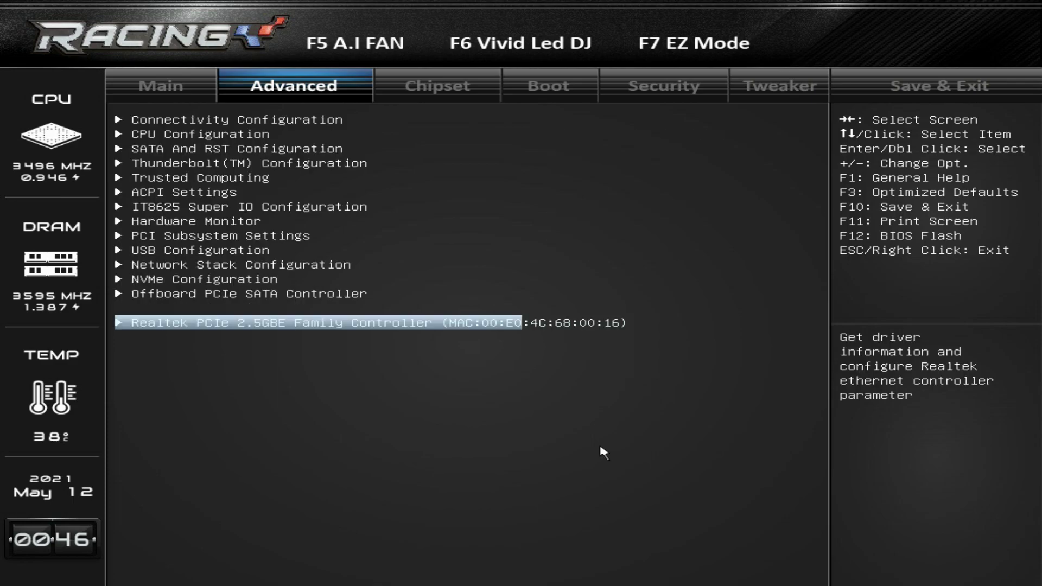
# Switch to the Chipset settings, review System Agent (SA) Configuration and return to the Chipset list
pyautogui.press('Right')
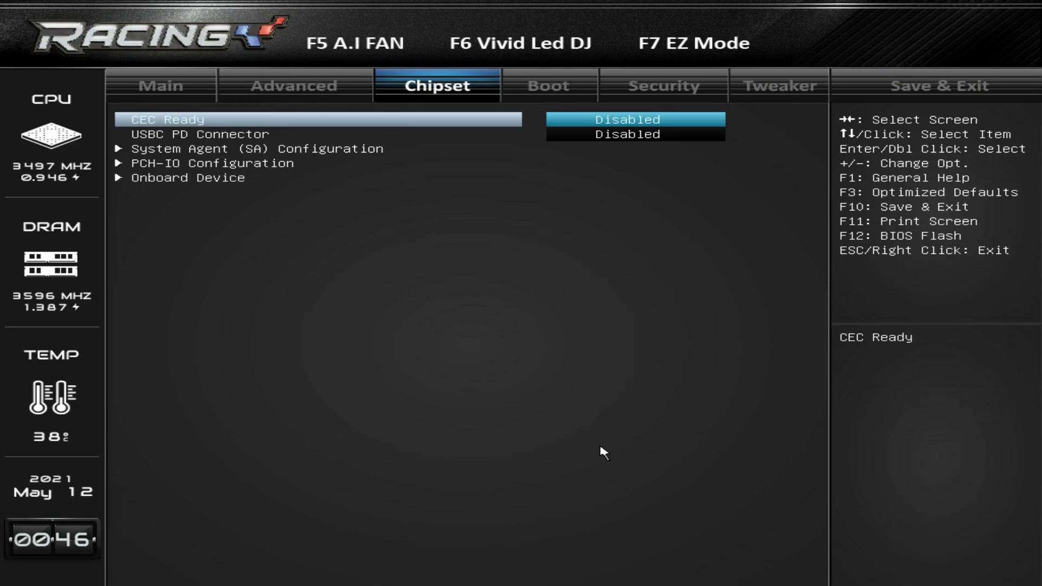
pyautogui.press('Down')
pyautogui.press('Down')
pyautogui.press('Return')
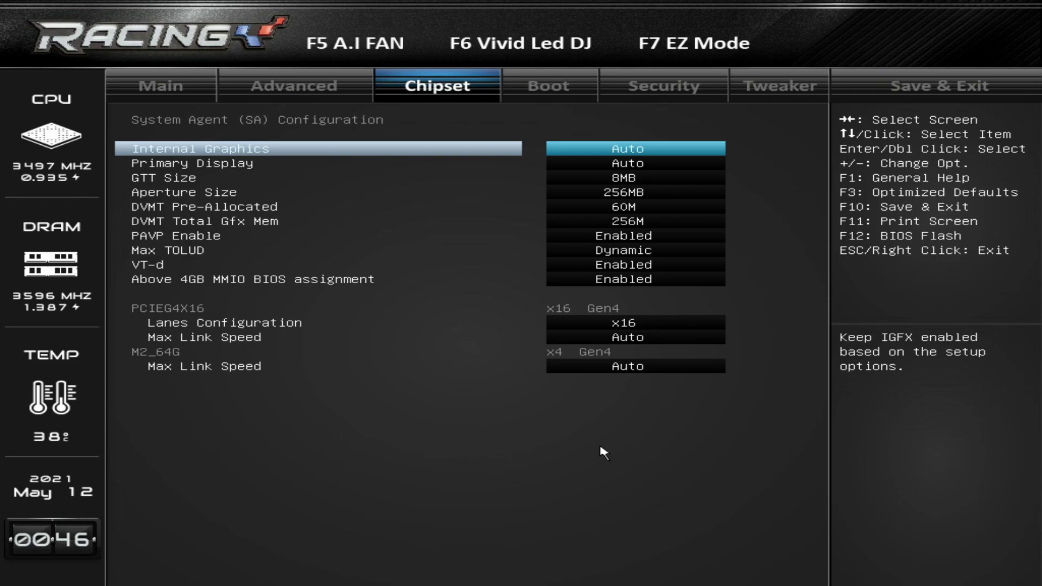
pyautogui.press('Escape')
# Review PCH-IO Configuration and the PCIe Speed settings in its PCI Express Configuration
pyautogui.press('Down')
pyautogui.press('Return')
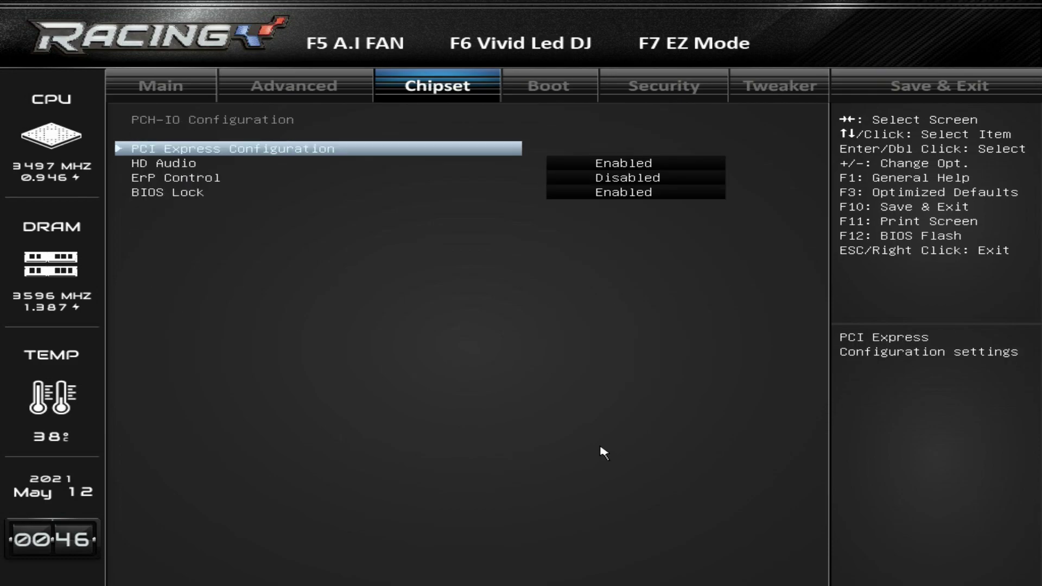
pyautogui.press('Down')
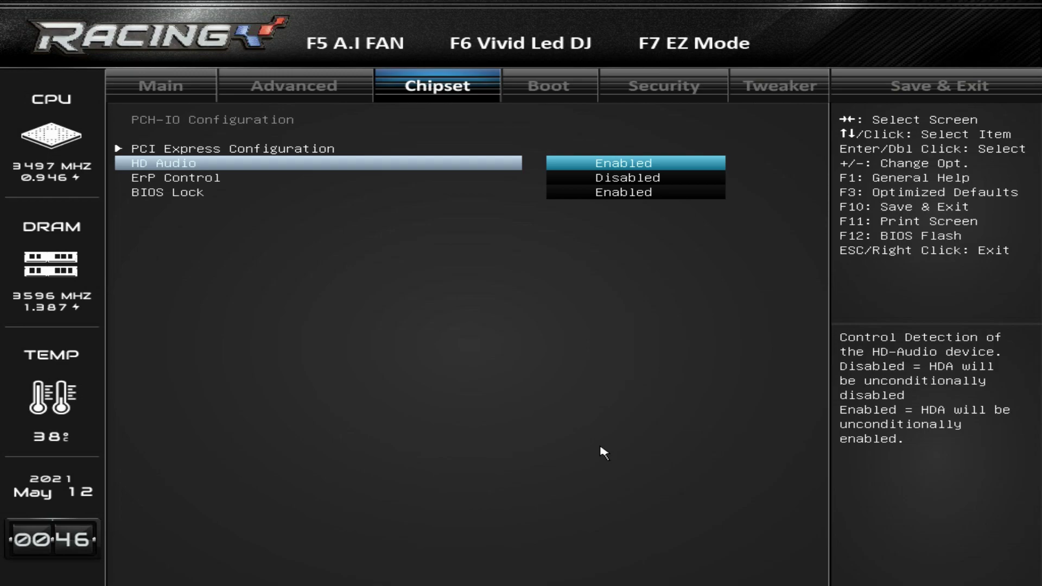
pyautogui.press('Escape')
pyautogui.press('Up')
pyautogui.press('Return')
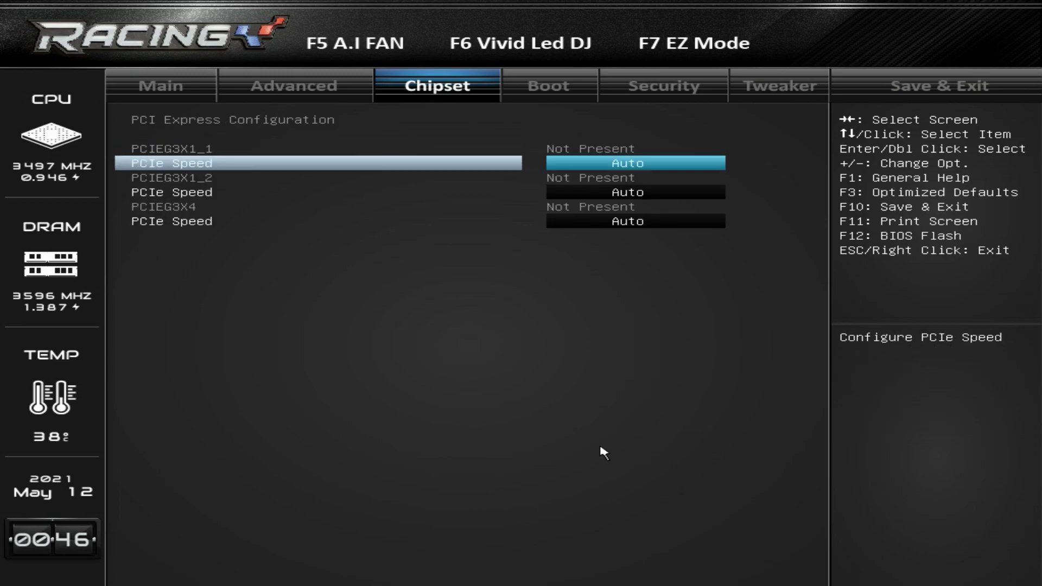
pyautogui.press('Escape')
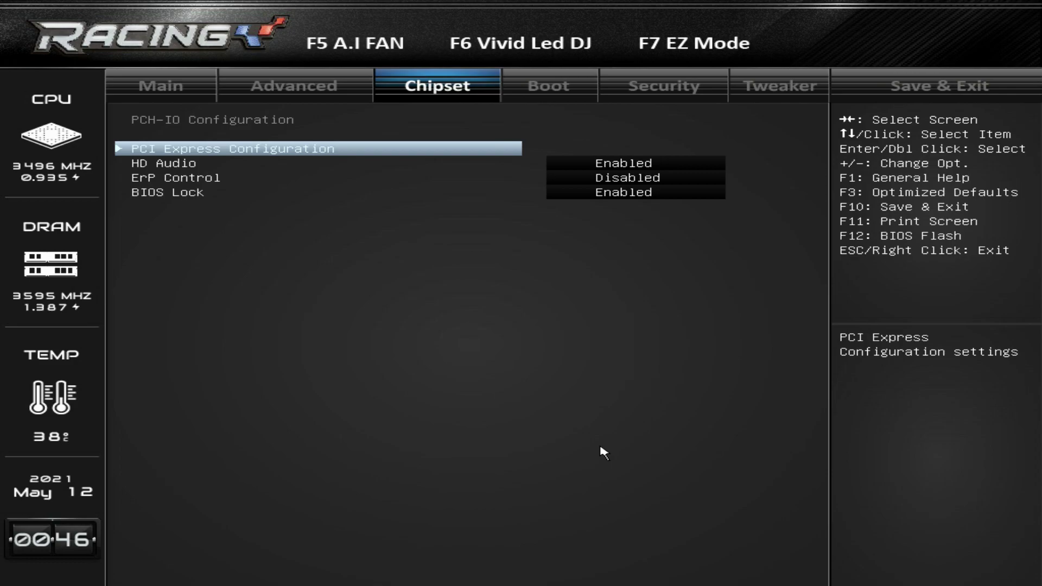
# Check the HD Audio and ErP Control settings in PCH-IO Configuration and return to the Chipset list
pyautogui.press('Down')
pyautogui.press('Down')
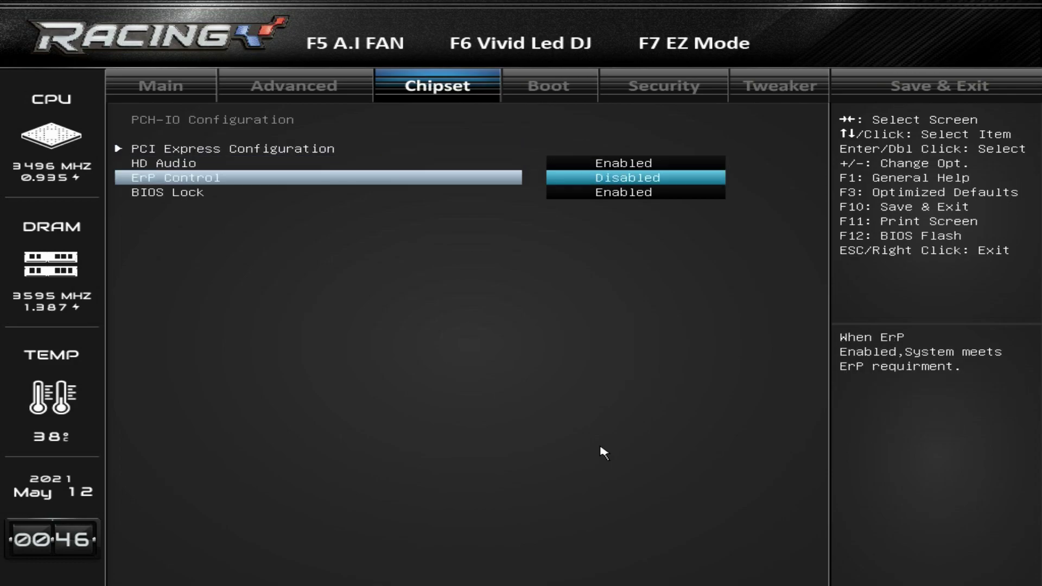
pyautogui.press('Up')
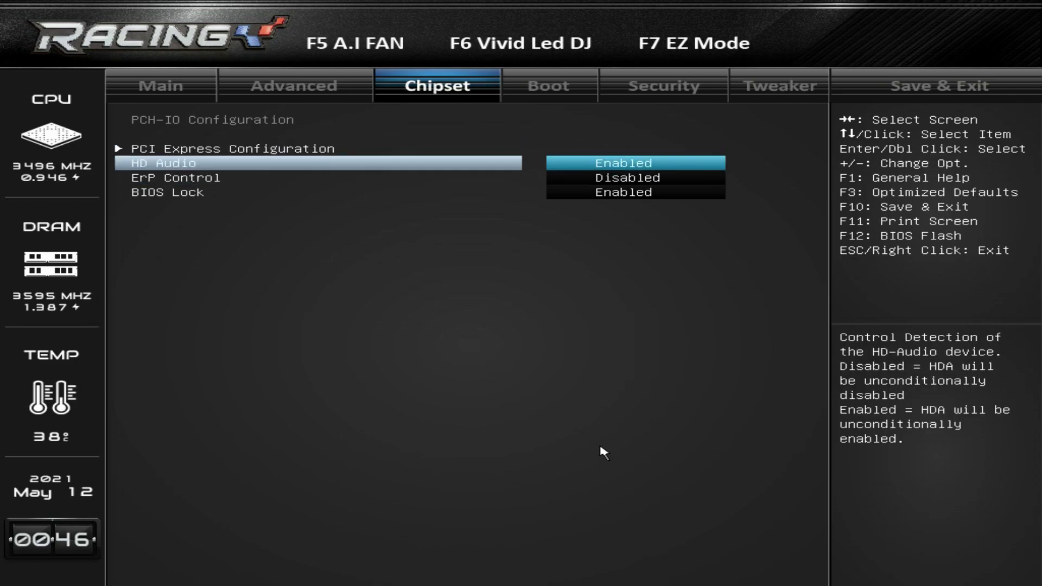
pyautogui.press('Escape')
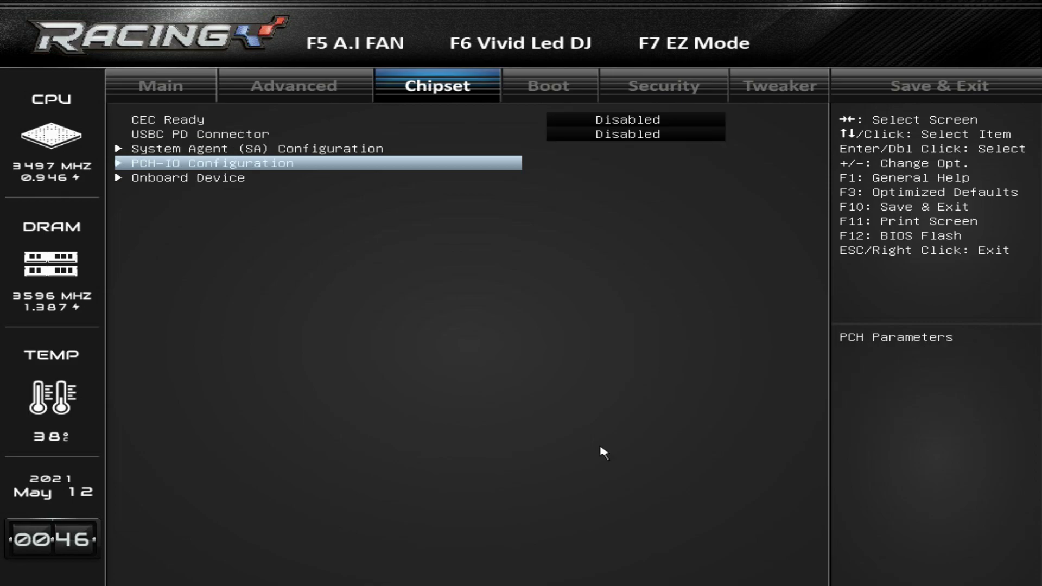
# Check the Onboard LAN1 setting under Onboard Device and return to the Chipset list
pyautogui.press('Down')
pyautogui.press('Return')
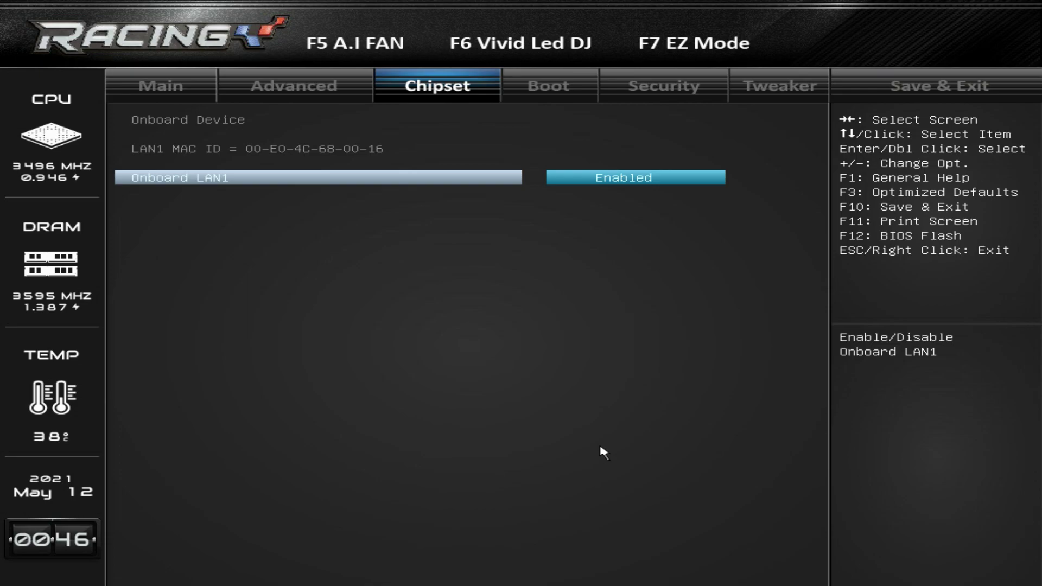
pyautogui.press('Escape')
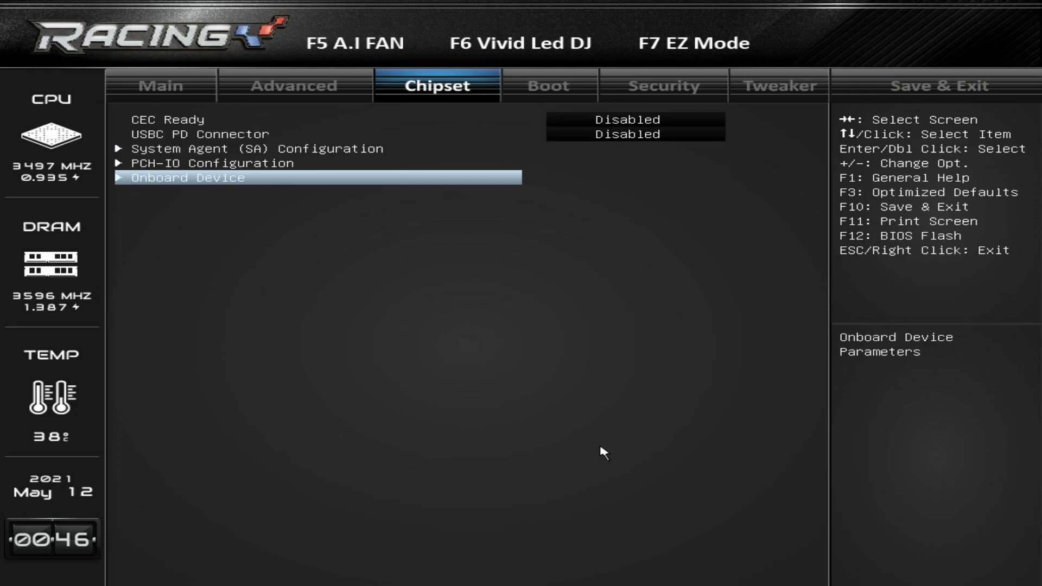
# Switch to the Boot settings and review the Boot Configuration options, from Setup Prompt Timeout to CSM Support
pyautogui.press('Right')
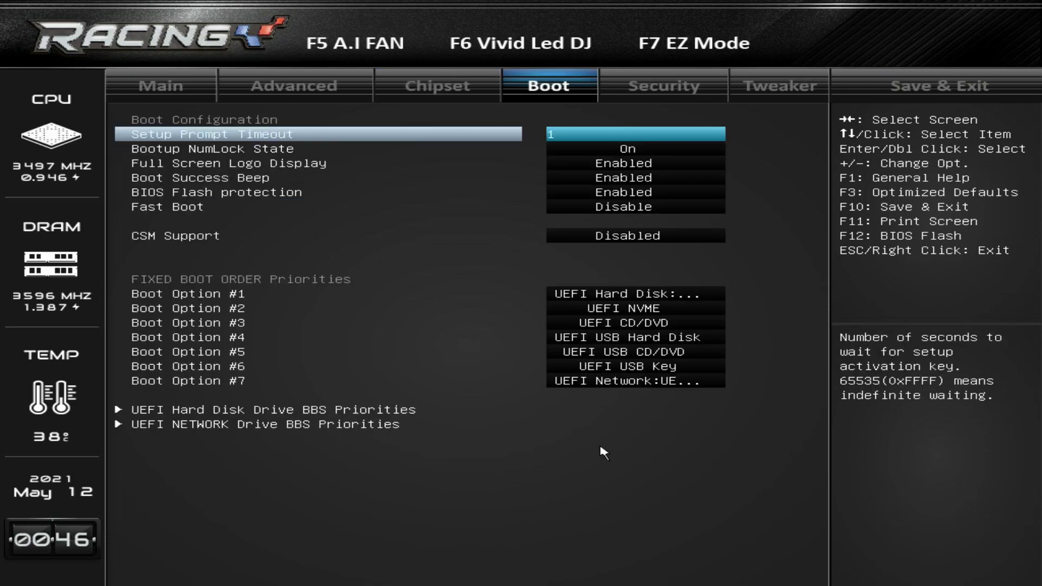
pyautogui.press('Down')
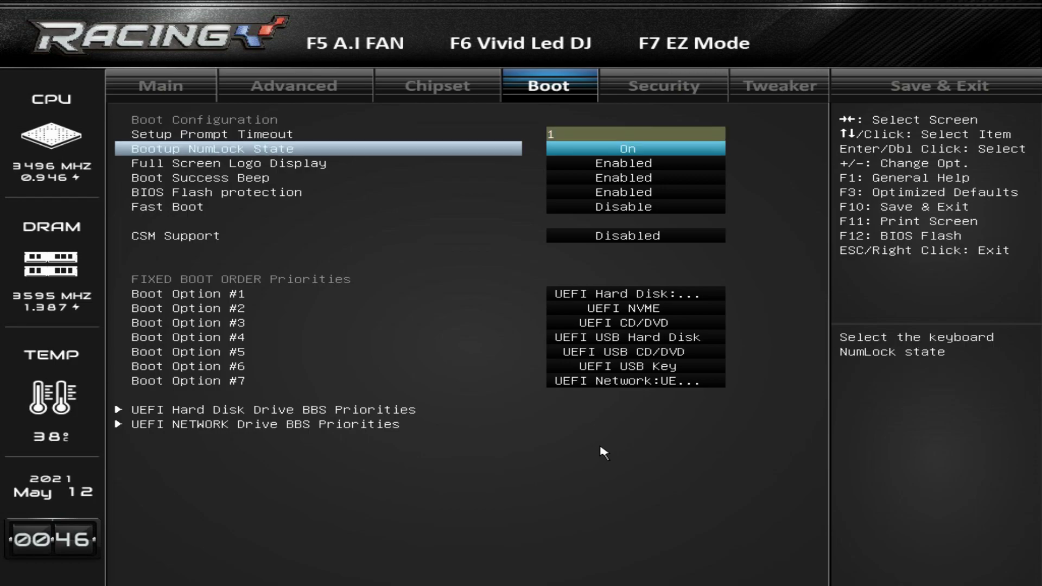
pyautogui.press('Down')
pyautogui.press('Down')
pyautogui.press('Down')
pyautogui.press('Down')
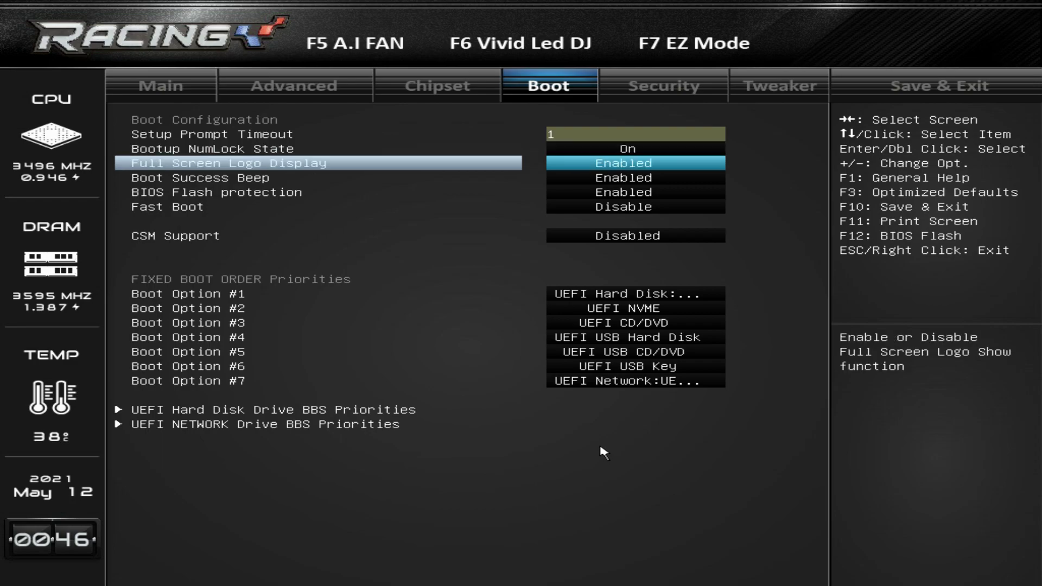
pyautogui.press('Down')
pyautogui.press('Down')
# Review the fixed boot order priorities and switch to the Security settings to read the password and Secure Boot options
pyautogui.press('Down')
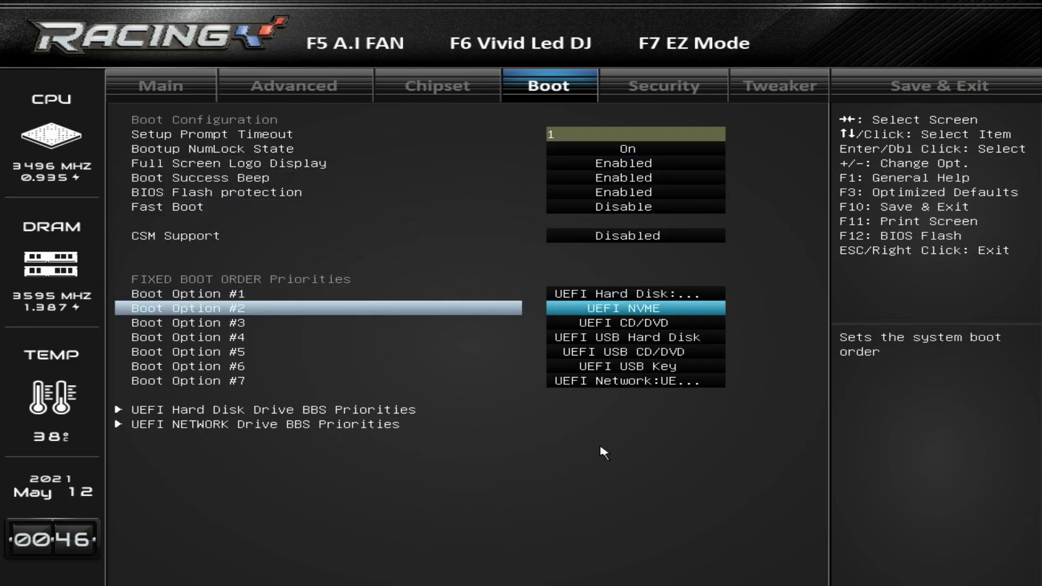
pyautogui.press('Down')
pyautogui.press('Down')
pyautogui.press('Down')
pyautogui.press('Down')
pyautogui.press('Down')
pyautogui.press('Up')
pyautogui.press('Up')
pyautogui.press('Up')
pyautogui.press('Up')
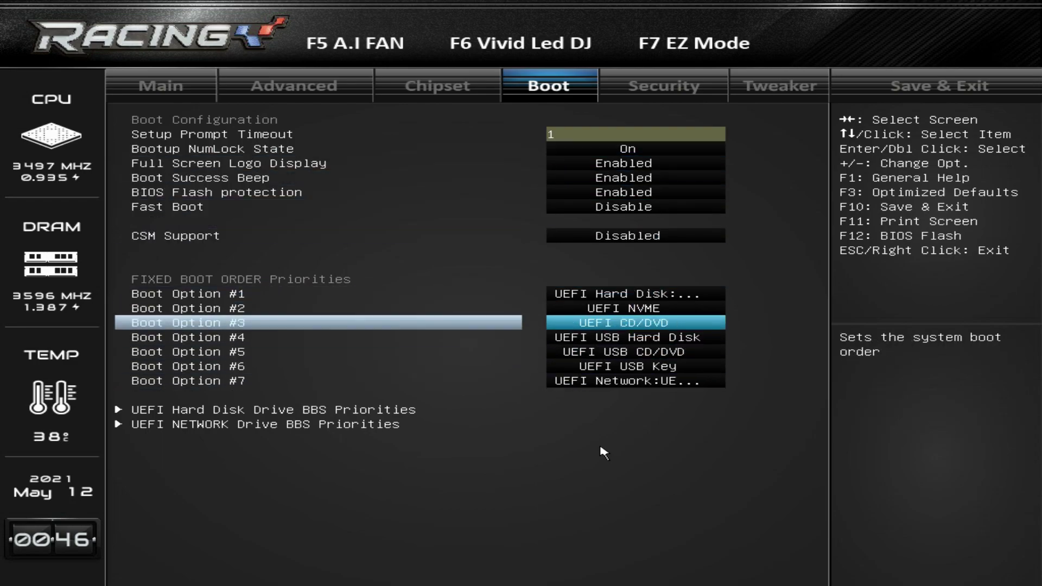
pyautogui.press('Up')
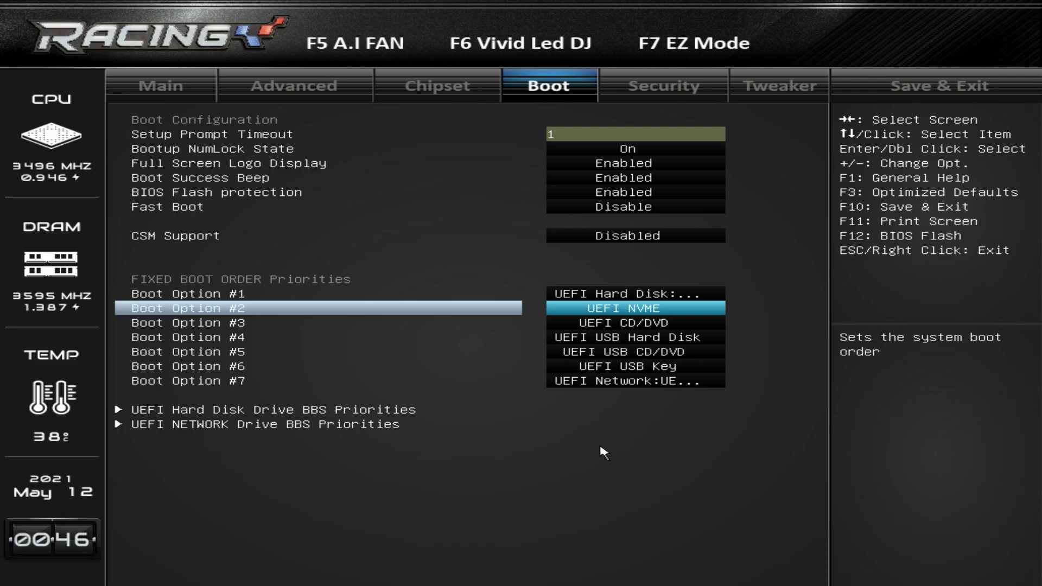
pyautogui.press('Right')
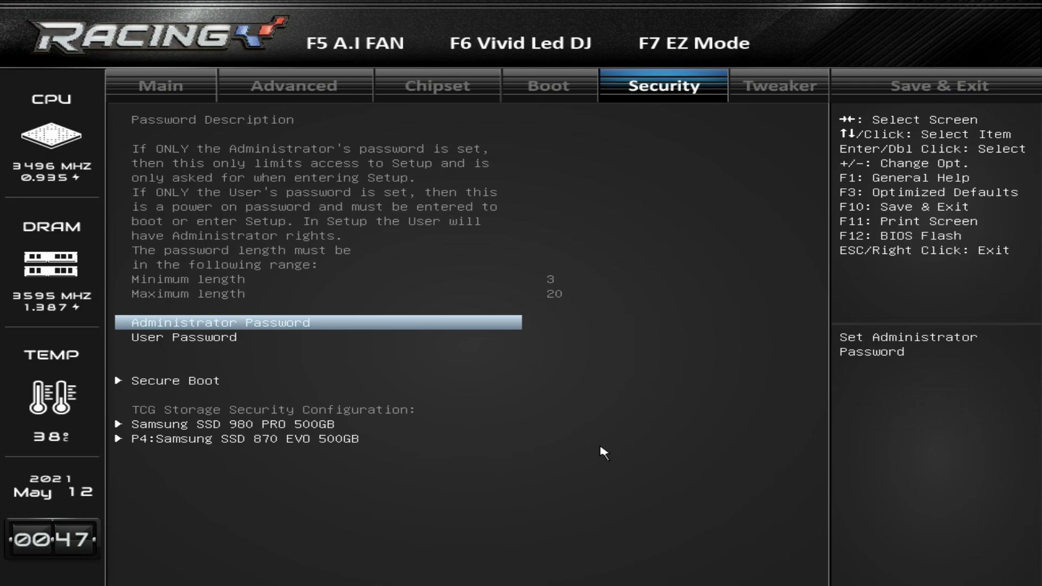
# Switch to the Tweaker settings and review the Start Page choices from Main to Save & Exit without changing the selection
pyautogui.press('Right')
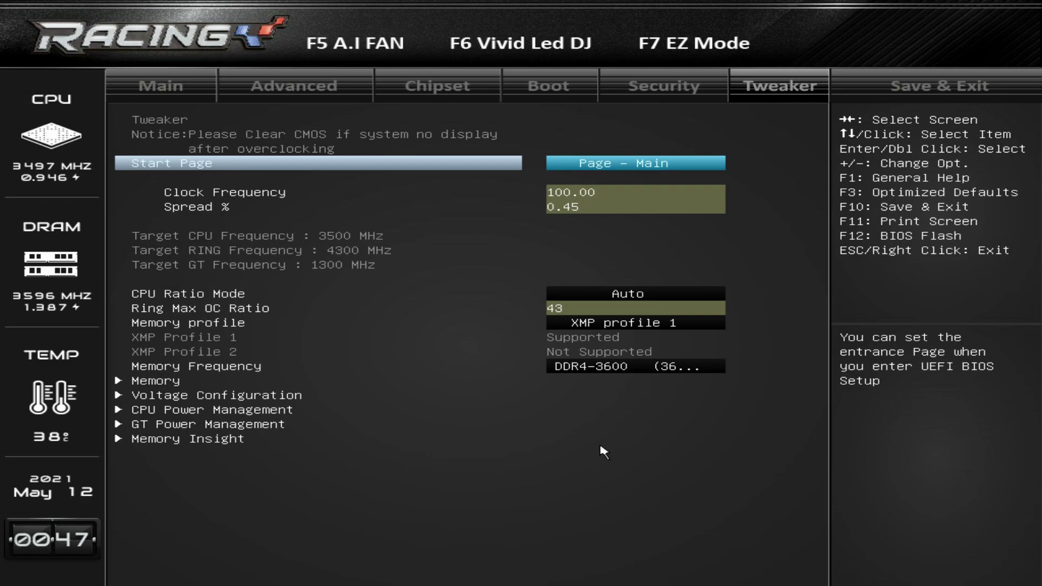
pyautogui.press('Return')
pyautogui.press('Down')
pyautogui.press('Down')
pyautogui.press('Down')
pyautogui.press('Down')
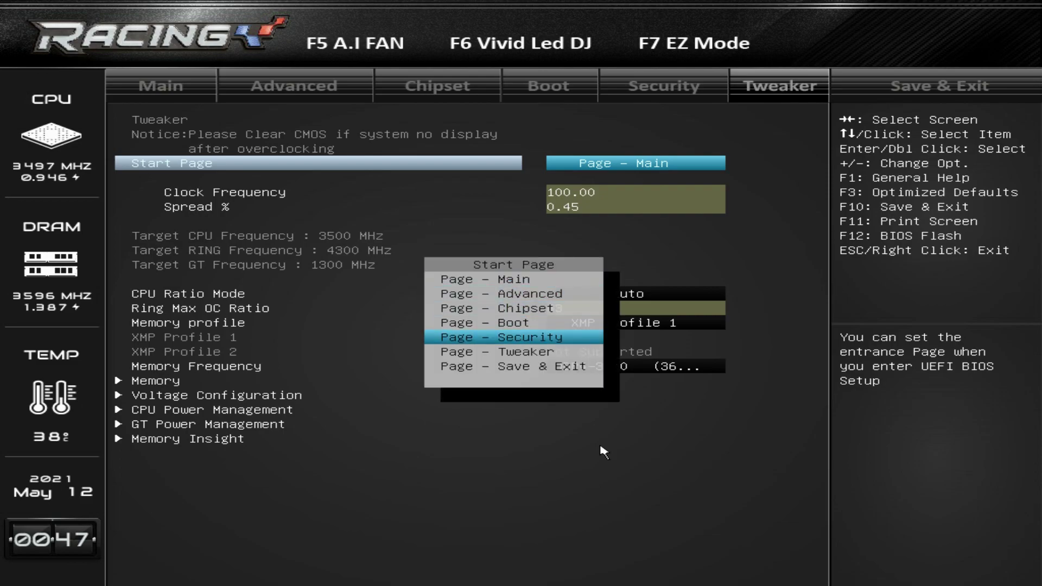
pyautogui.press('Up')
pyautogui.press('Up')
pyautogui.press('Up')
pyautogui.press('Up')
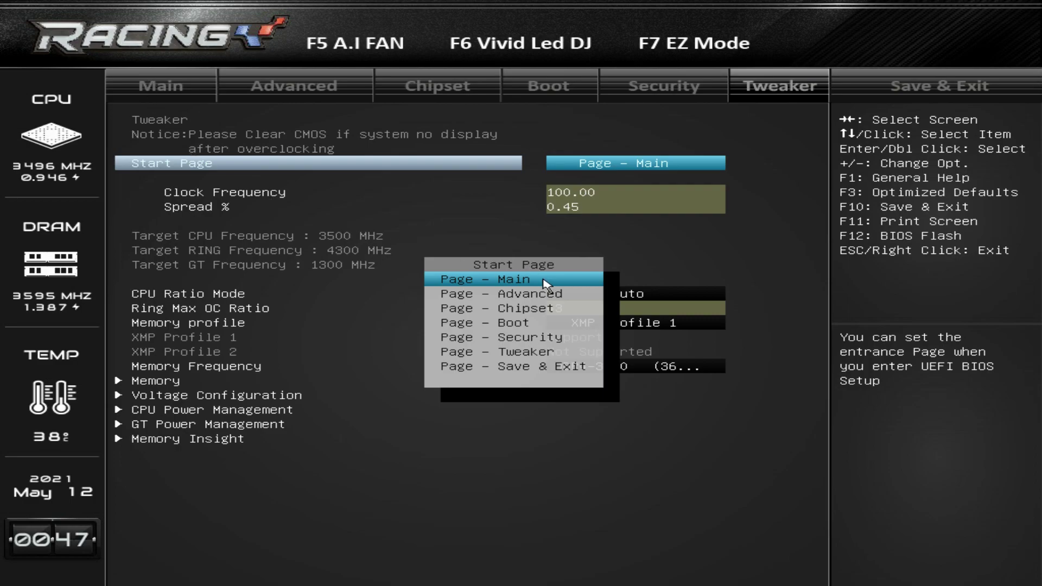
pyautogui.press('Down')
pyautogui.press('Down')
pyautogui.press('Down')
pyautogui.press('Down')
pyautogui.press('Down')
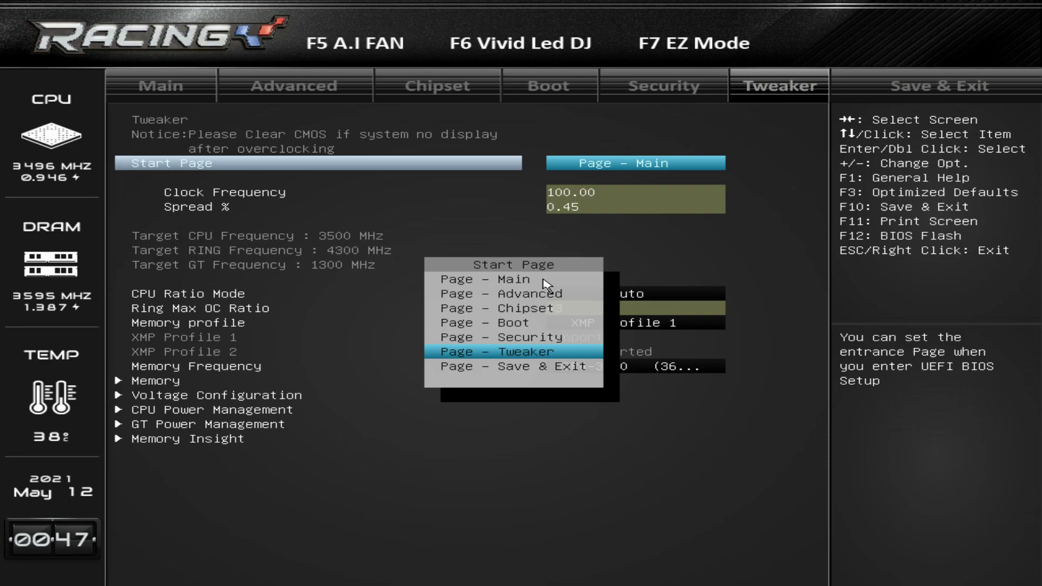
pyautogui.press('Escape')
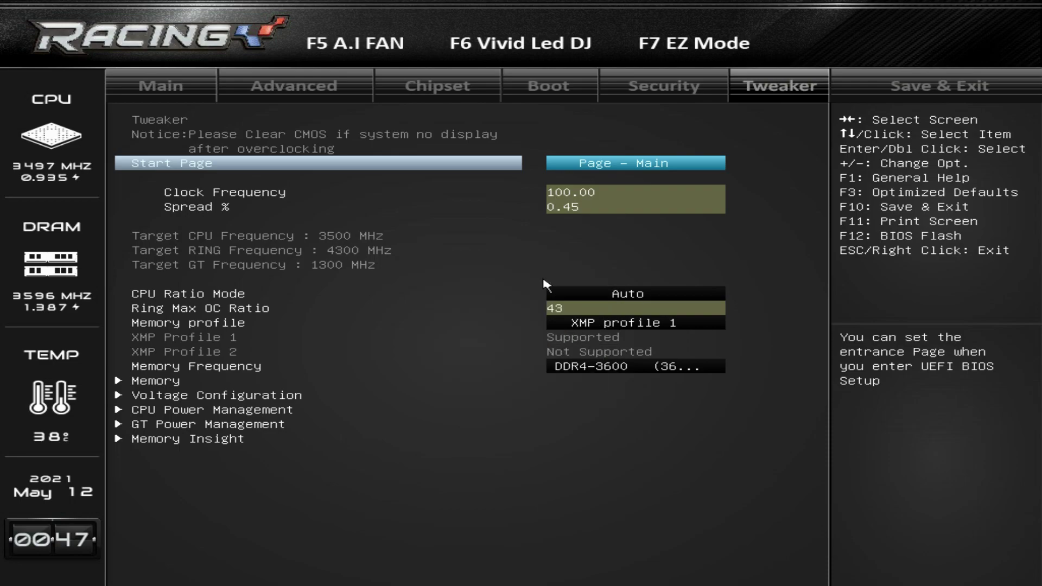
# Review the descriptions of the Clock Frequency and Spread % settings
pyautogui.press('Down')
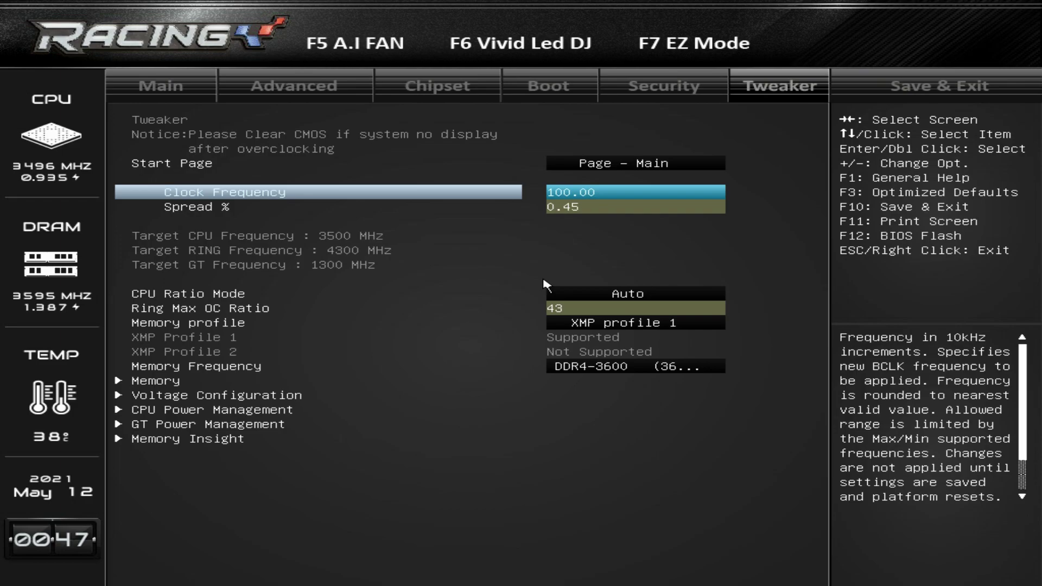
pyautogui.press('Down')
pyautogui.press('Up')
pyautogui.press('Down')
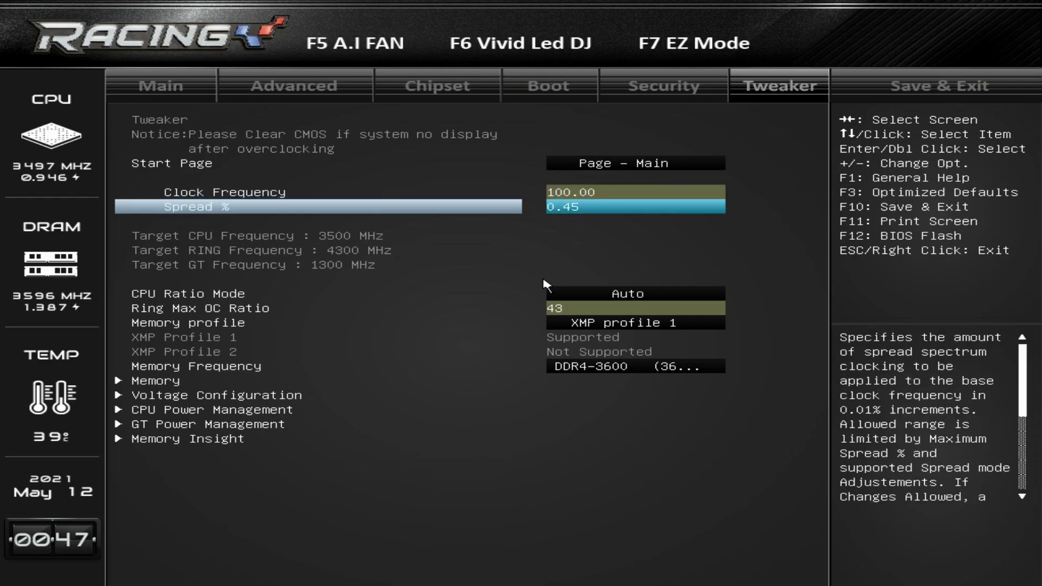
# Set CPU Ratio Mode to All Cores and Core Max OC Ratio to 50
pyautogui.press('Down')
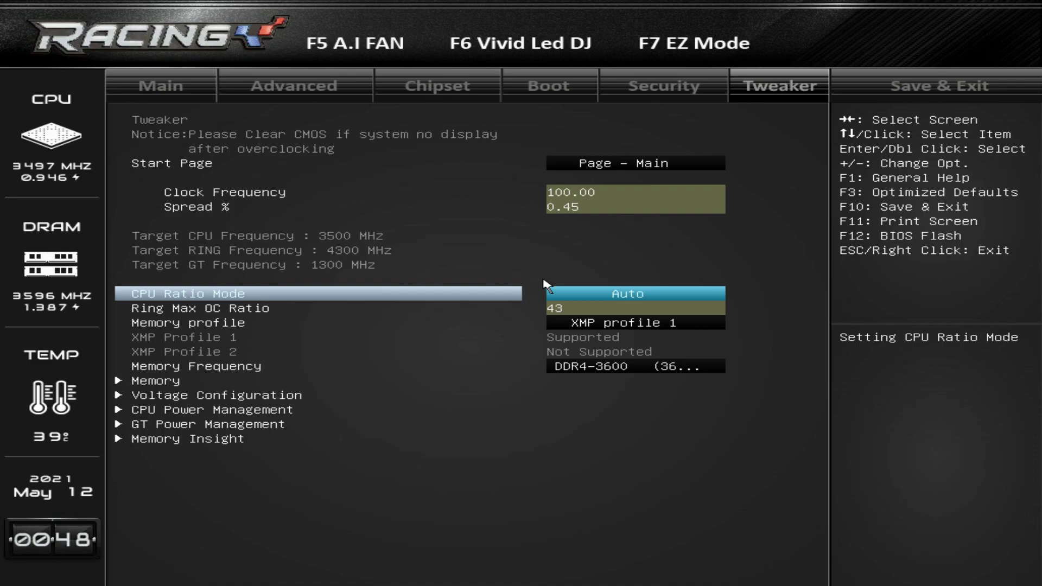
pyautogui.press('Return')
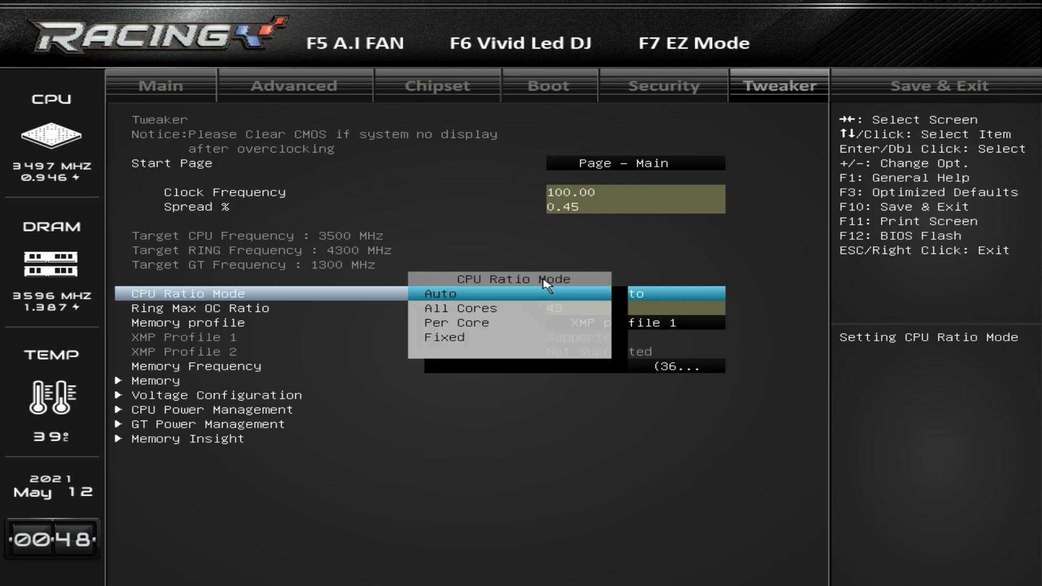
pyautogui.press('Down')
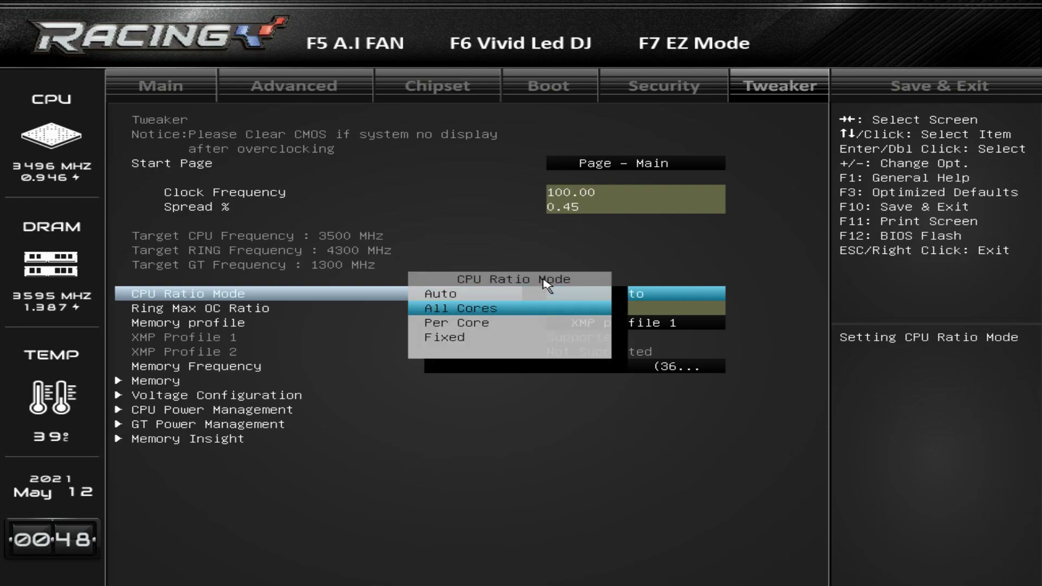
pyautogui.press('Down')
pyautogui.press('Down')
pyautogui.press('Up')
pyautogui.press('Up')
pyautogui.press('Return')
pyautogui.press('Down')
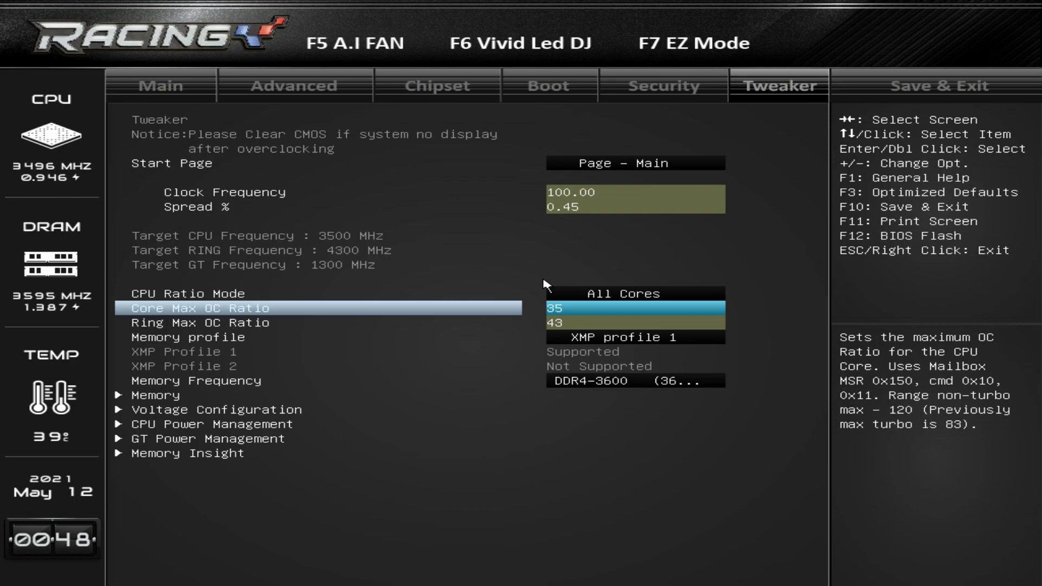
pyautogui.write('50')
# Change CPU Ratio Mode to Per Core
pyautogui.press('Up')
pyautogui.press('Return')
pyautogui.press('Down')
pyautogui.press('Return')
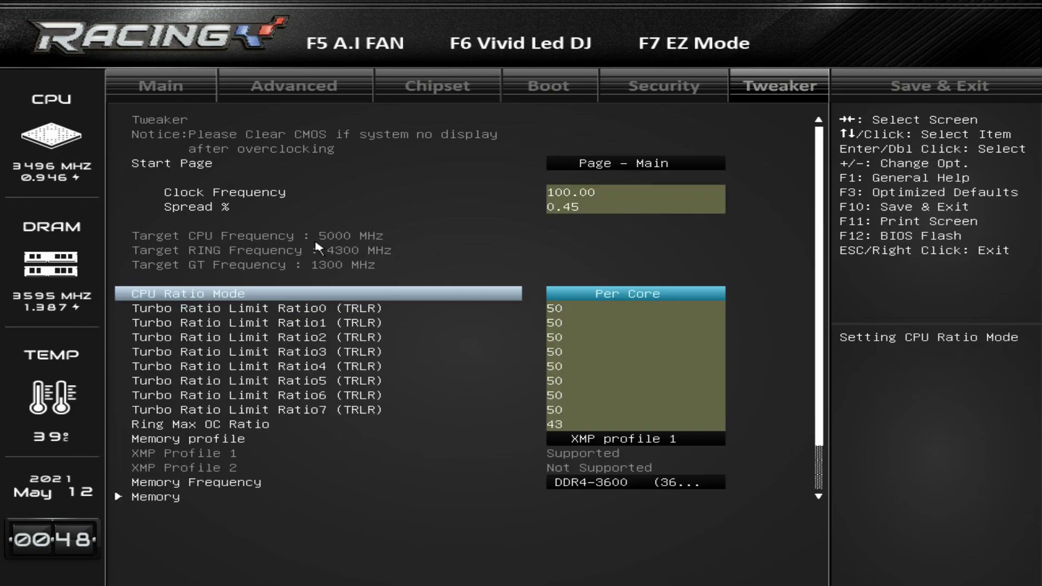
# Set Turbo Ratio Limit Ratio0, Ratio1 and Ratio2 to 52 and Ratio3 to 51
pyautogui.press('Down')
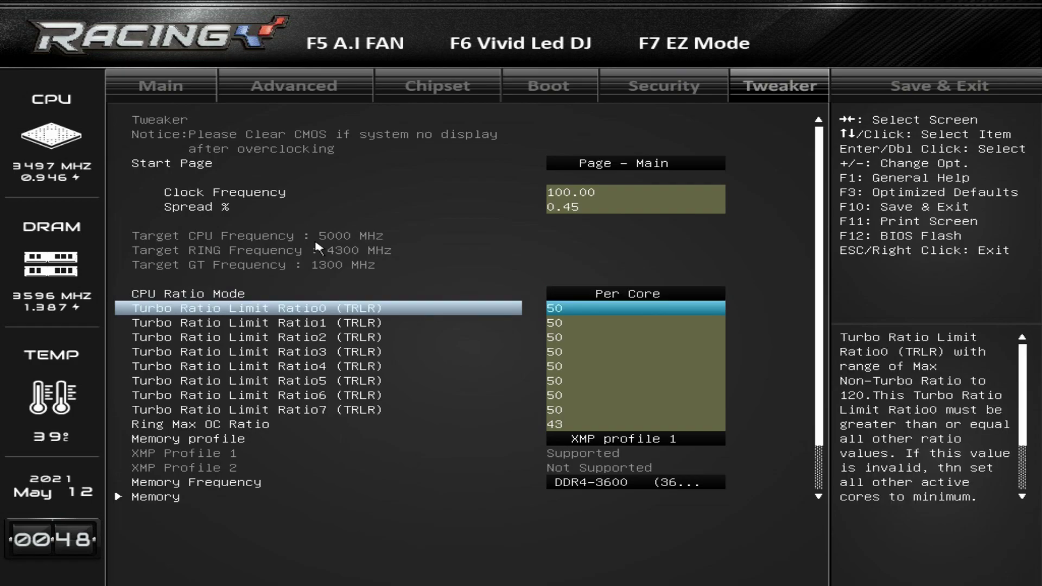
pyautogui.write('52')
pyautogui.press('Down')
pyautogui.write('52')
pyautogui.press('Down')
pyautogui.write('52')
pyautogui.press('Down')
pyautogui.write('51')
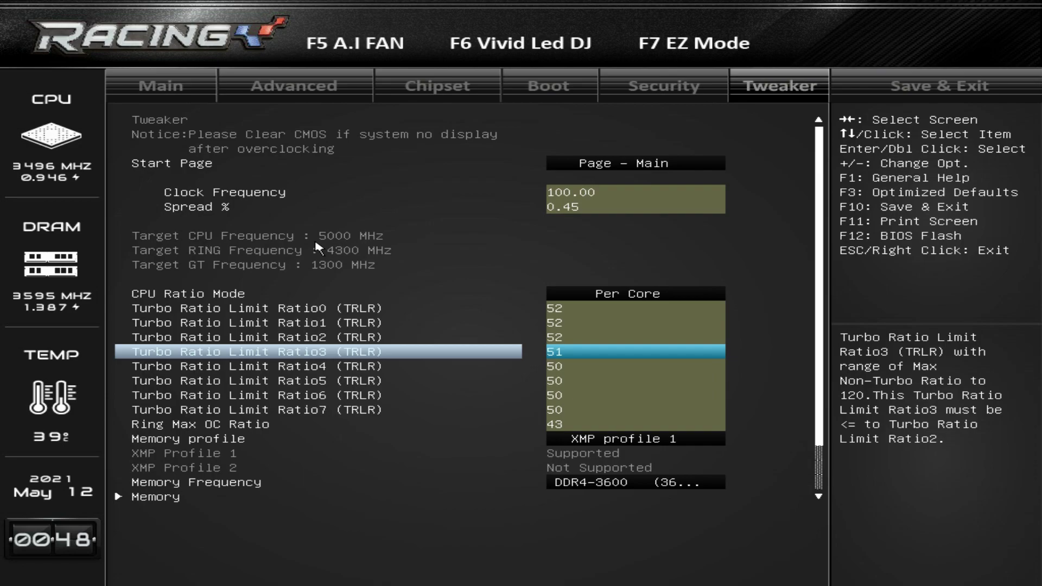
# Switch CPU Ratio Mode back to All Cores and finally restore it to Auto
pyautogui.press('Up')
pyautogui.press('Up')
pyautogui.press('Up')
pyautogui.press('Up')
pyautogui.press('Return')
pyautogui.press('Up')
pyautogui.press('Return')
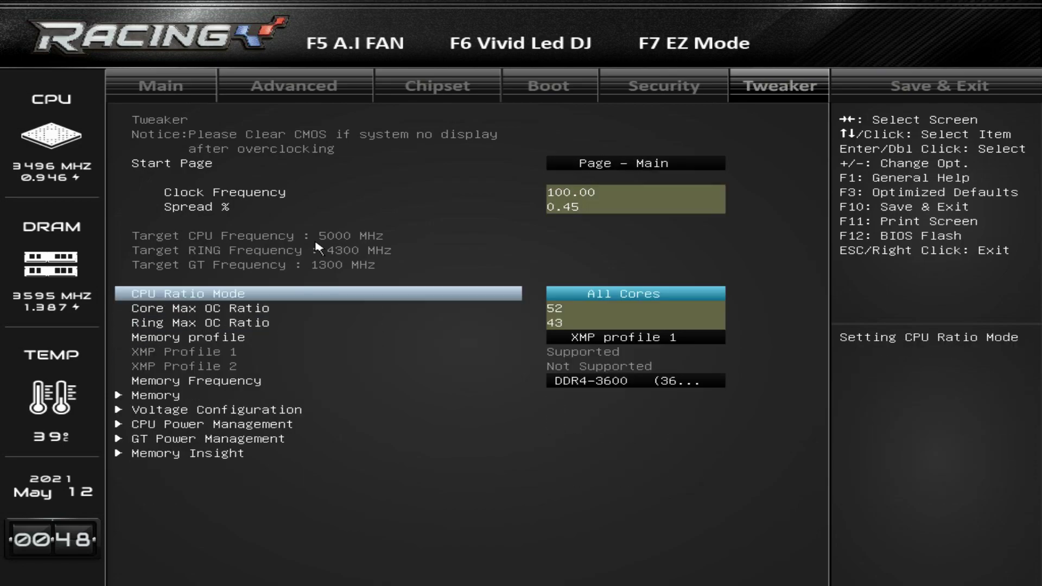
pyautogui.press('Return')
pyautogui.press('Up')
pyautogui.press('Return')
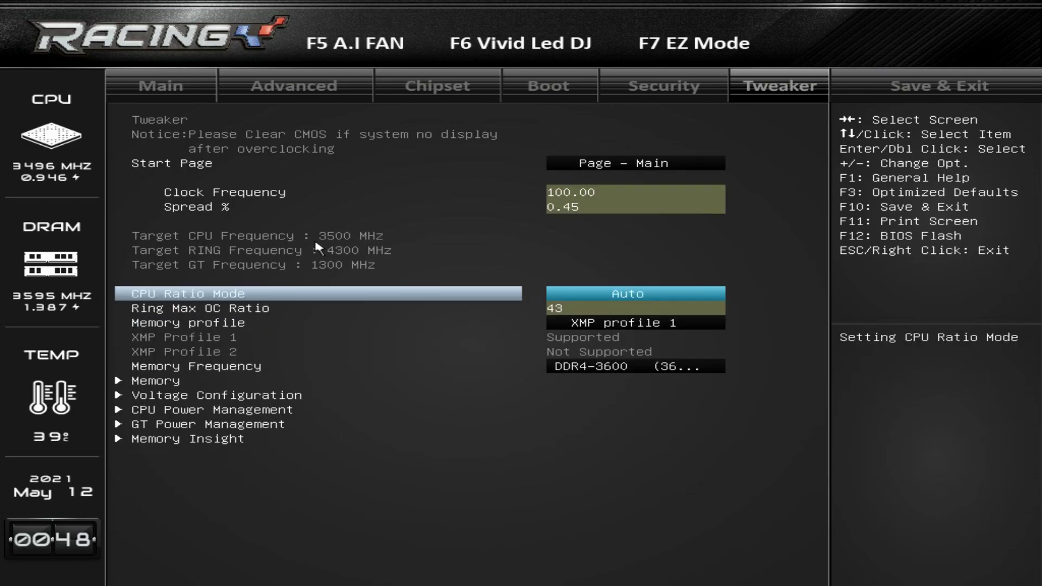
# Check the Memory profile choices and keep XMP profile 1 selected
pyautogui.press('Down')
pyautogui.press('Down')
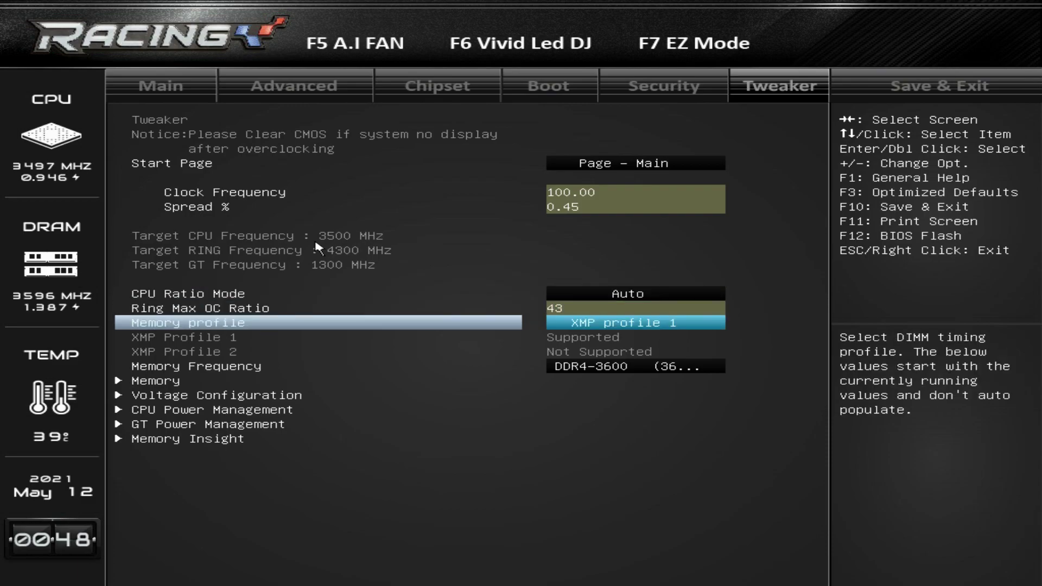
pyautogui.press('Return')
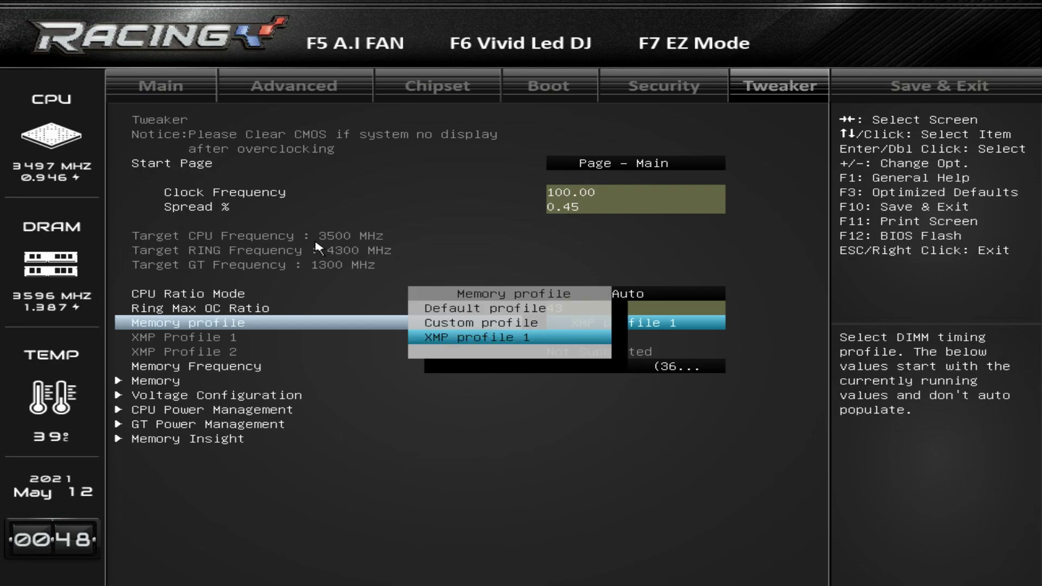
pyautogui.press('Return')
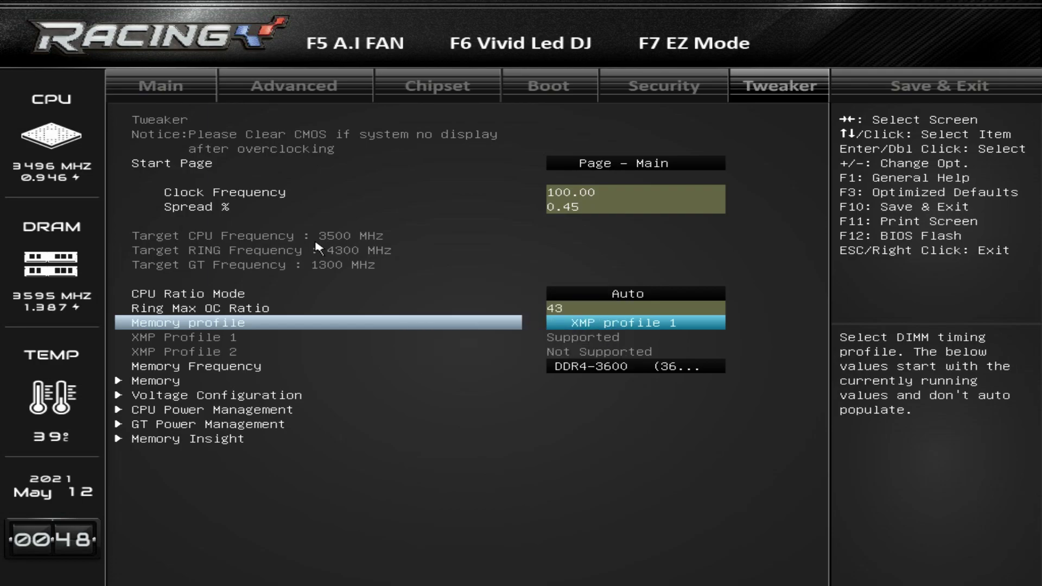
# Browse the Memory Frequency choices on the Tweaker page and set the frequency to DDR4-3800
pyautogui.press('Down')
pyautogui.press('Down')
pyautogui.press('Up')
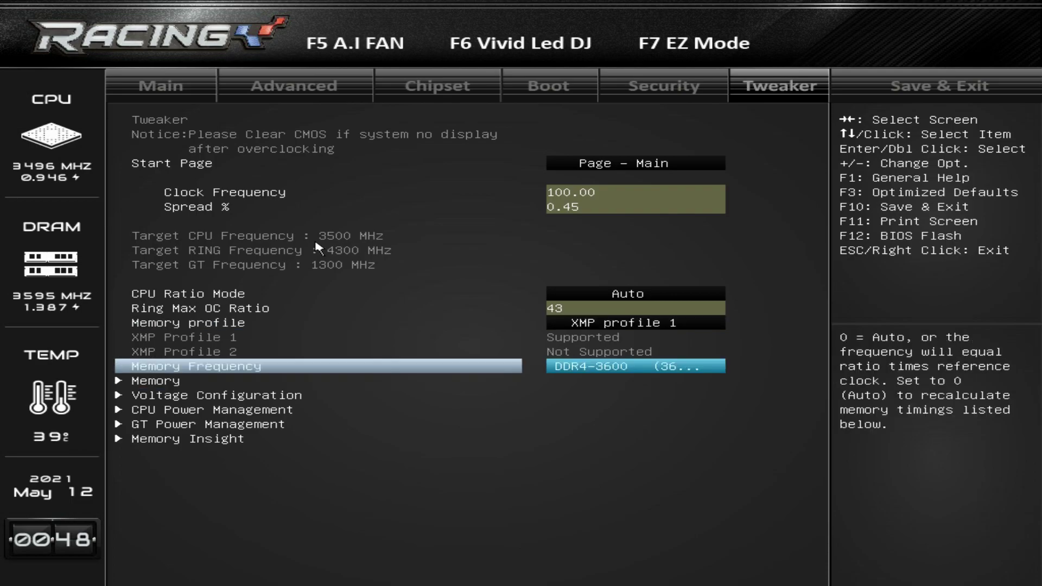
pyautogui.press('Return')
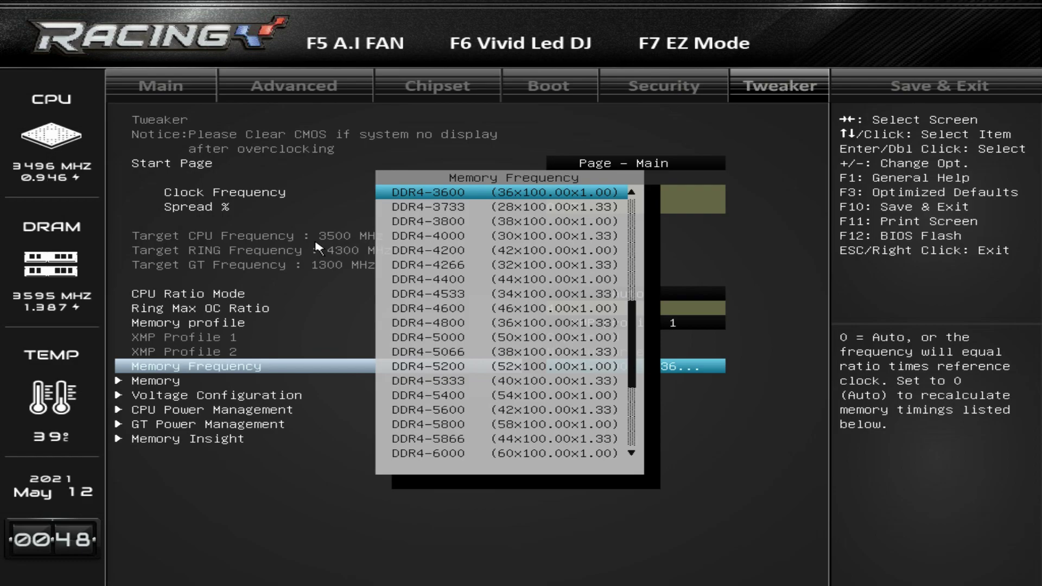
pyautogui.press('Down')
pyautogui.press('Down')
pyautogui.press('Down')
pyautogui.press('Down')
pyautogui.press('Down')
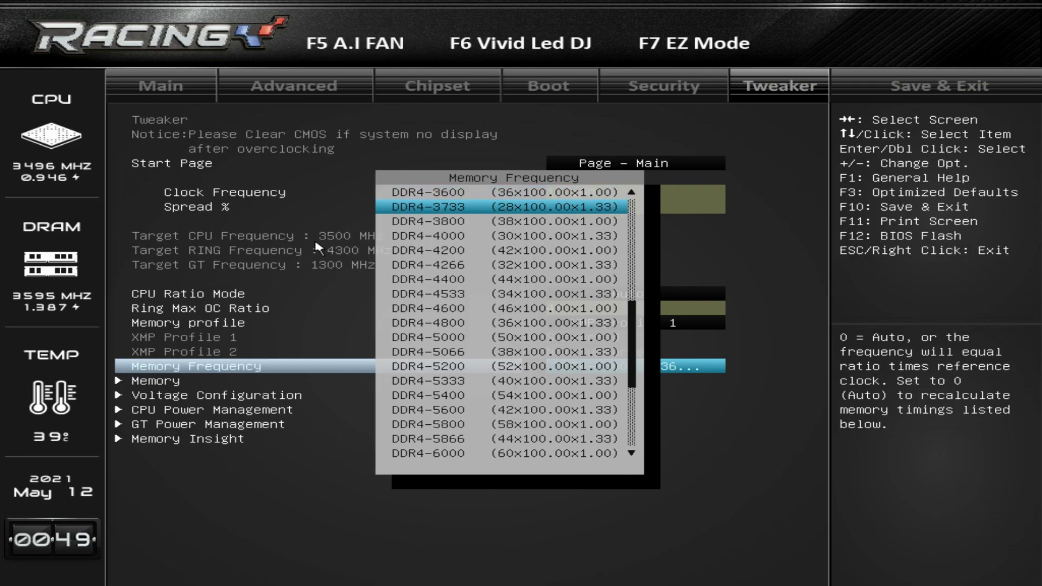
pyautogui.press('Up')
pyautogui.press('Up')
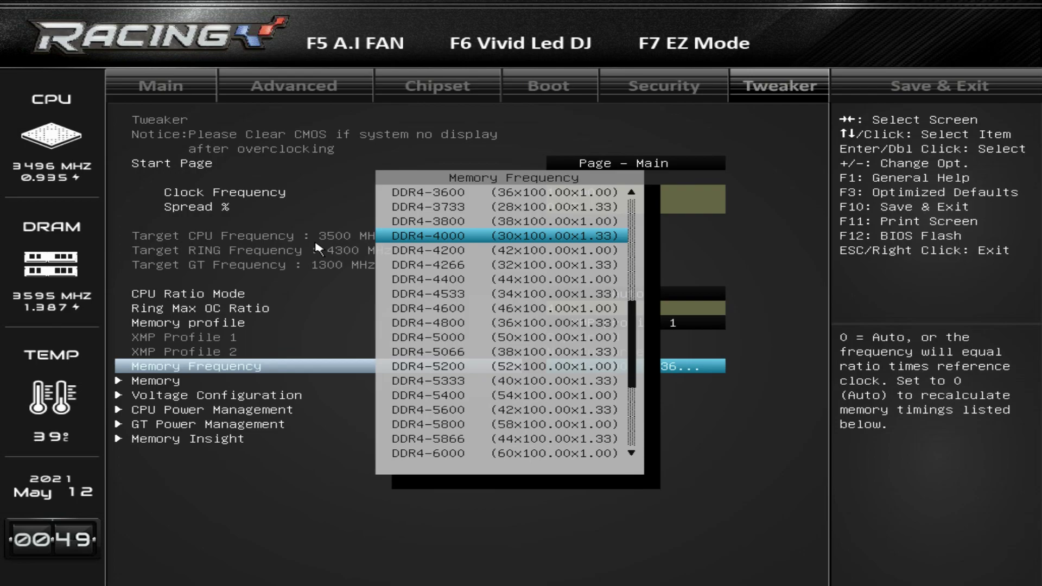
pyautogui.press('Up')
pyautogui.press('Return')
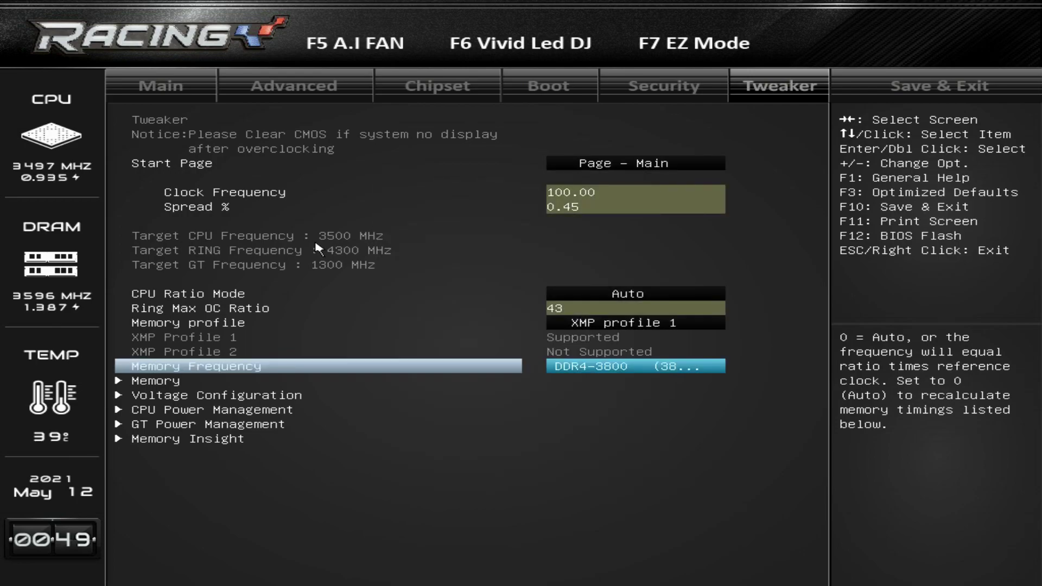
# Set Memory Frequency back to DDR4-3600
pyautogui.press('Return')
pyautogui.press('Up')
pyautogui.press('Up')
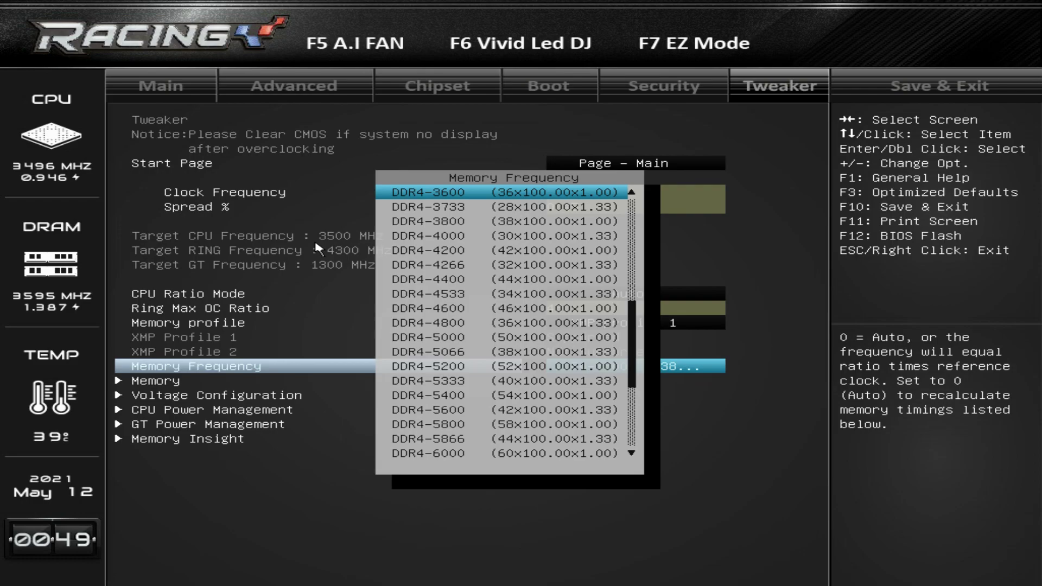
pyautogui.press('Down')
pyautogui.press('Down')
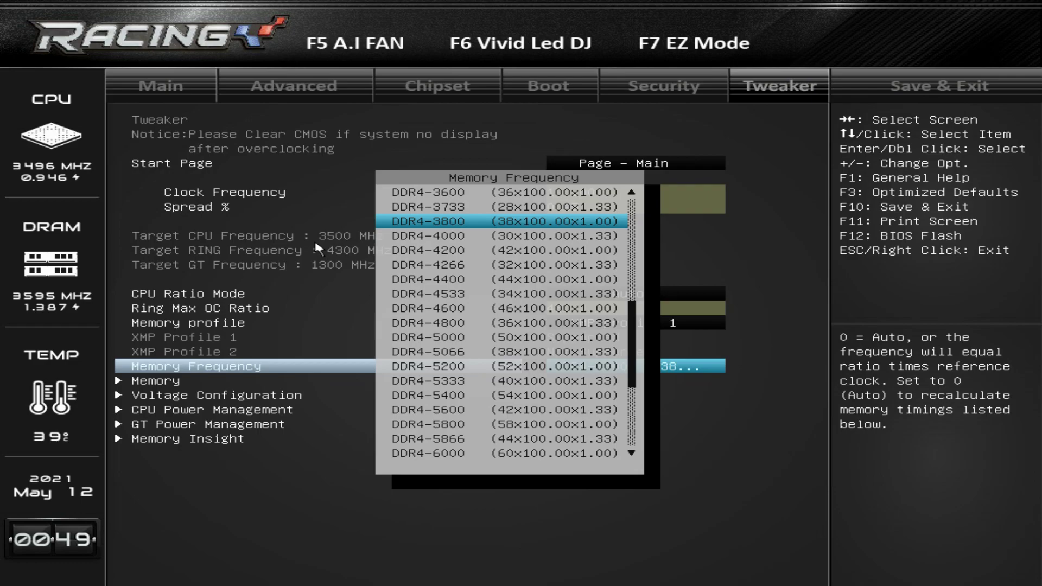
pyautogui.press('Up')
pyautogui.press('Up')
pyautogui.press('Return')
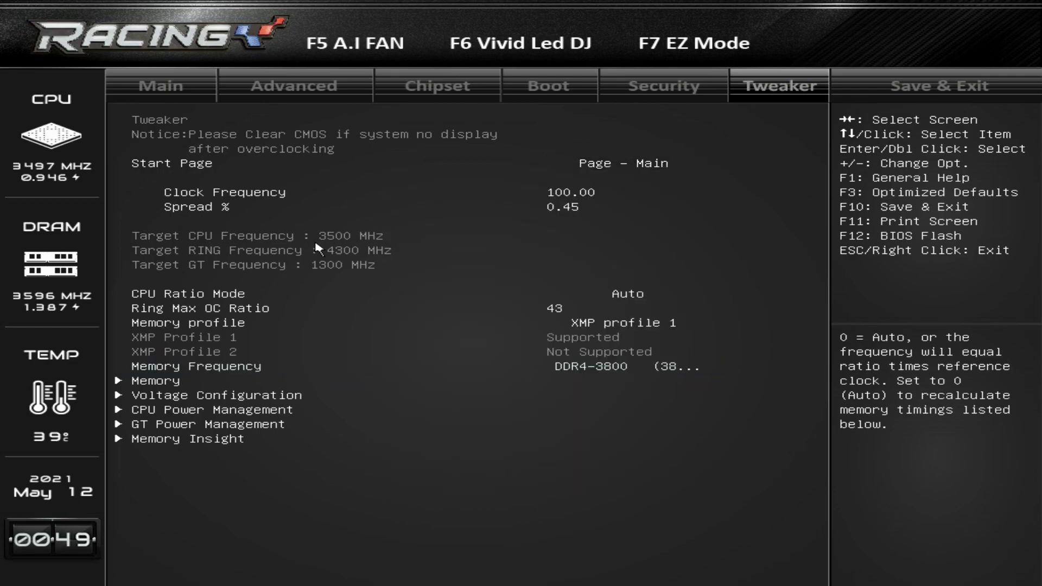
# Review the memory timings on the Memory Configuration page and return to the Tweaker page
pyautogui.press('Down')
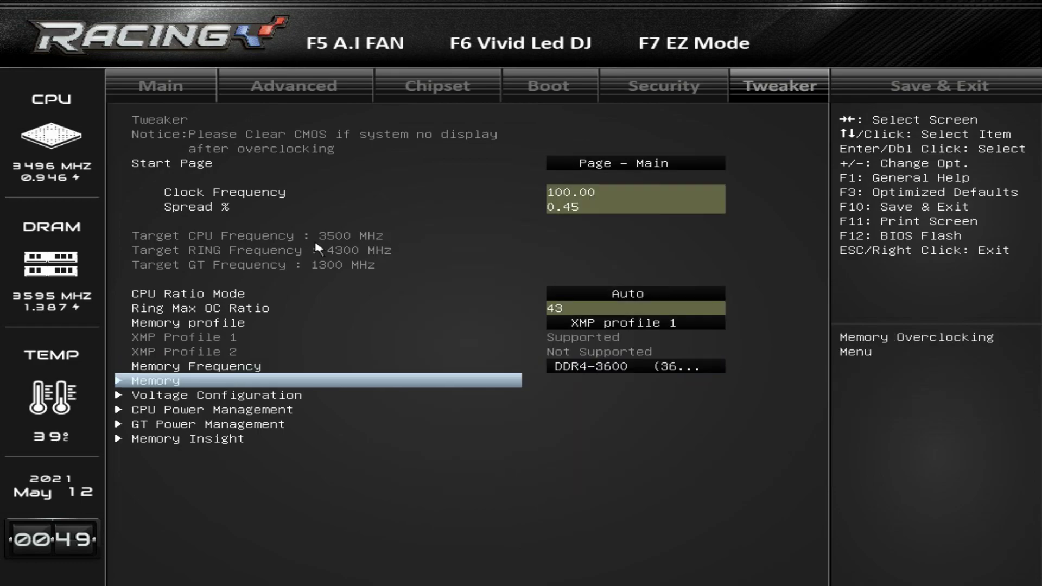
pyautogui.press('Return')
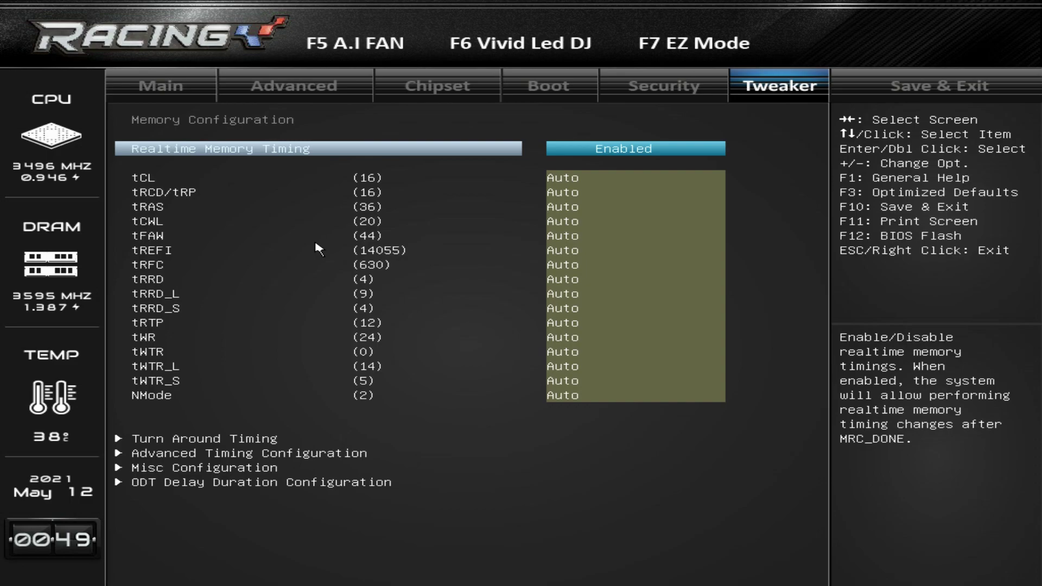
pyautogui.press('Escape')
# Open Voltage Configuration, check the CPU Vcore Voltage modes while keeping Auto, and look at the DRAM Voltage range
pyautogui.press('Down')
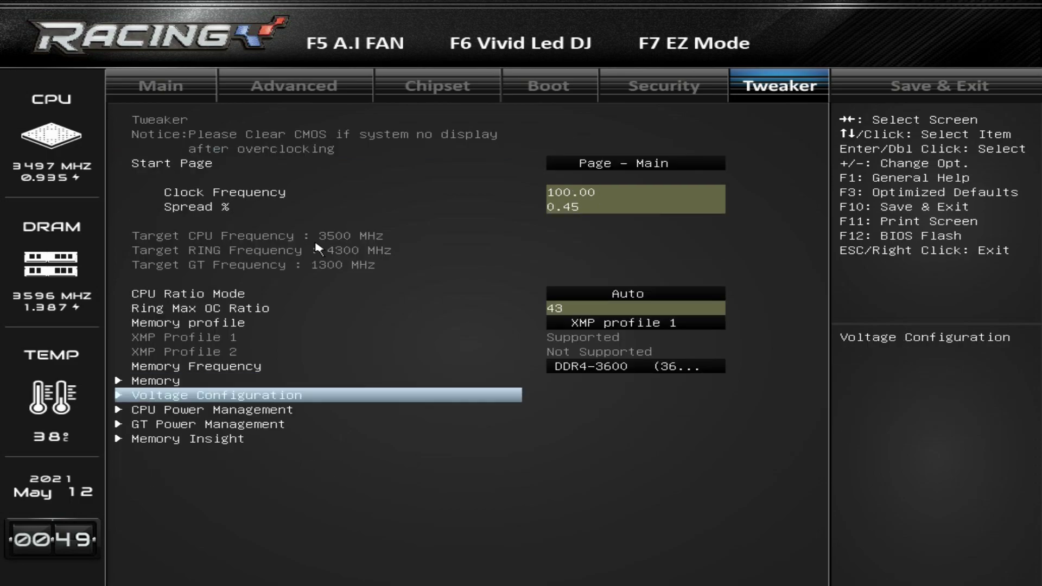
pyautogui.press('Return')
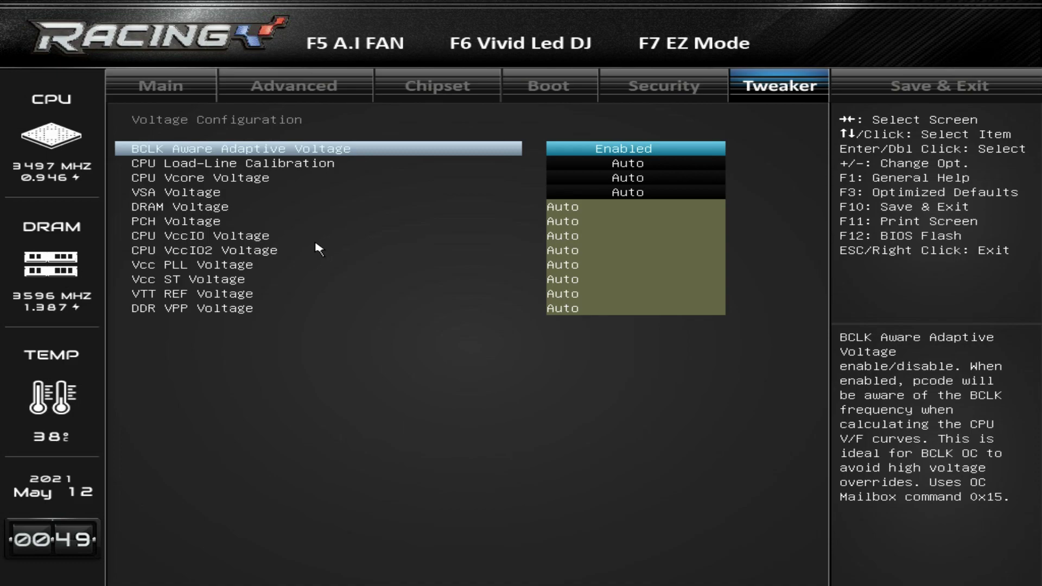
pyautogui.press('Down')
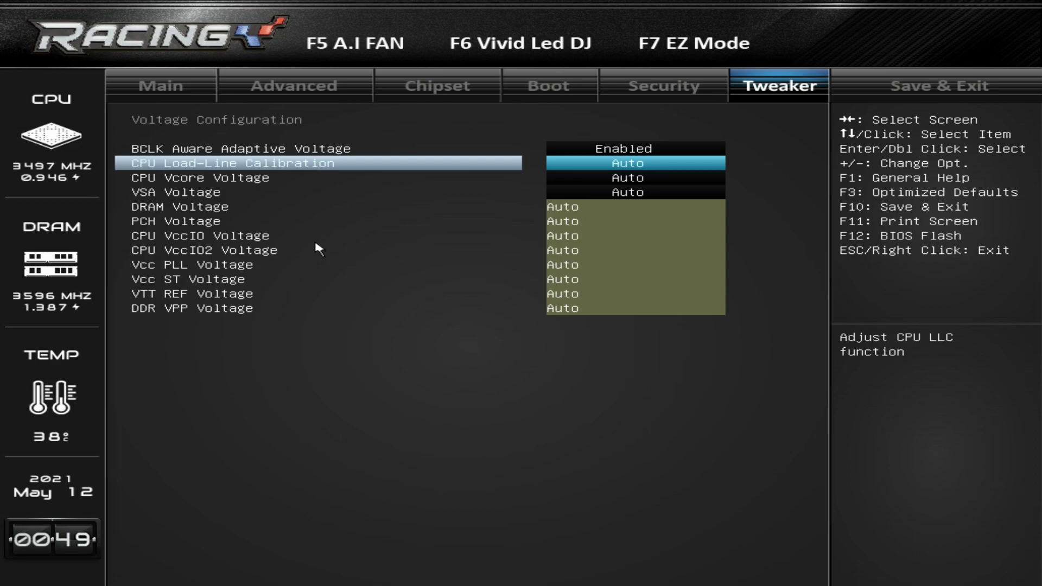
pyautogui.press('Down')
pyautogui.press('Return')
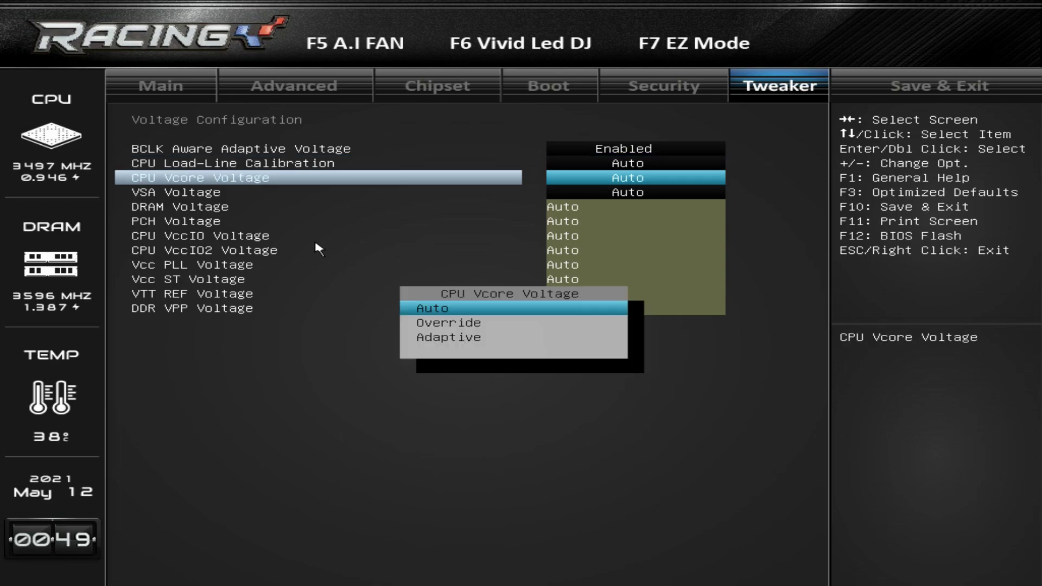
pyautogui.press('Down')
pyautogui.press('Down')
pyautogui.press('Up')
pyautogui.press('Up')
pyautogui.press('Return')
pyautogui.press('Down')
pyautogui.press('Down')
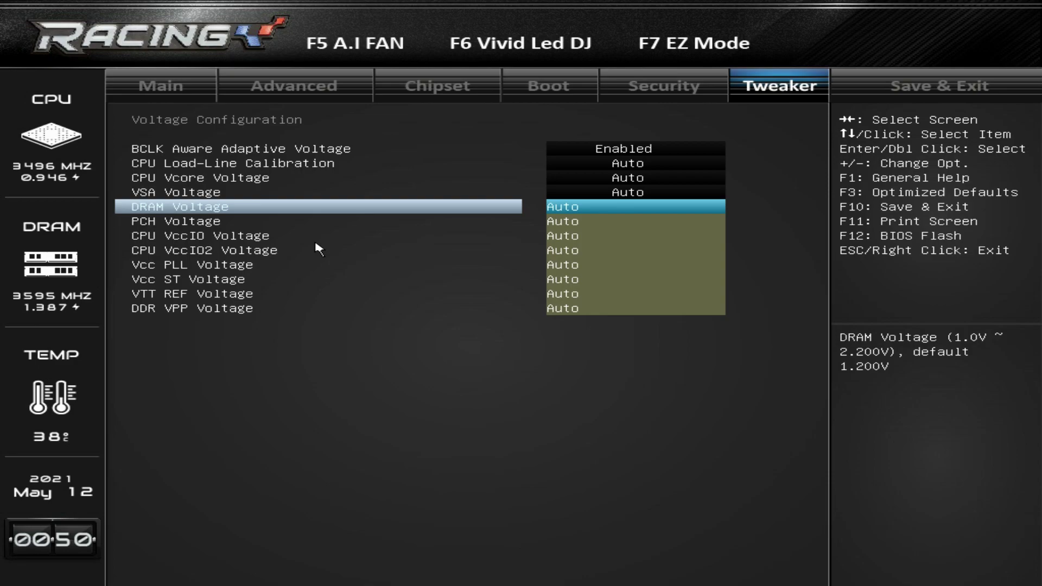
# Check the available CPU Load-Line Calibration levels without changing the setting, and leave Voltage Configuration
pyautogui.press('Up')
pyautogui.press('Up')
pyautogui.press('Up')
pyautogui.press('Return')
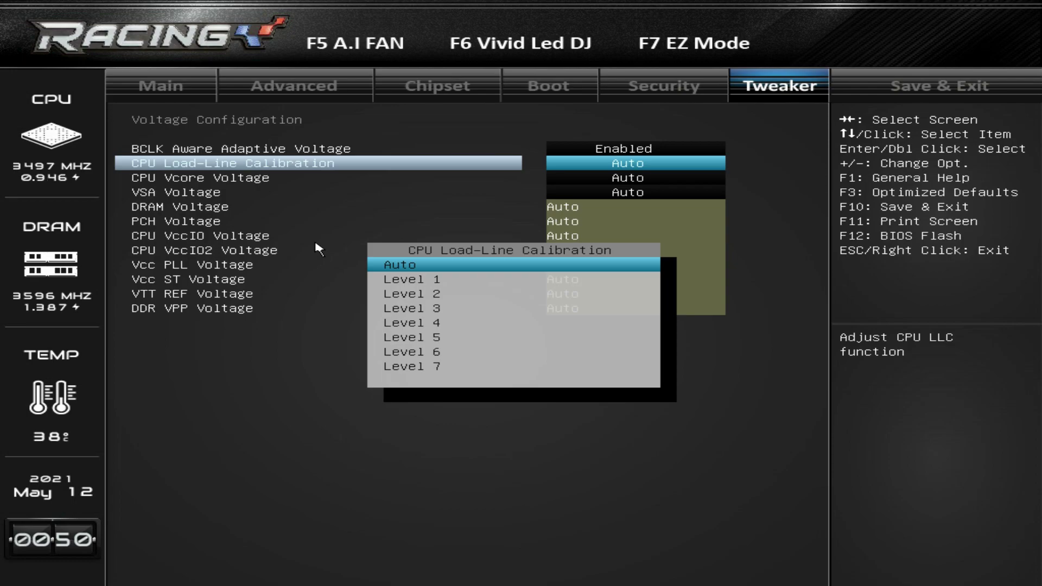
pyautogui.press('Escape')
pyautogui.press('Escape')
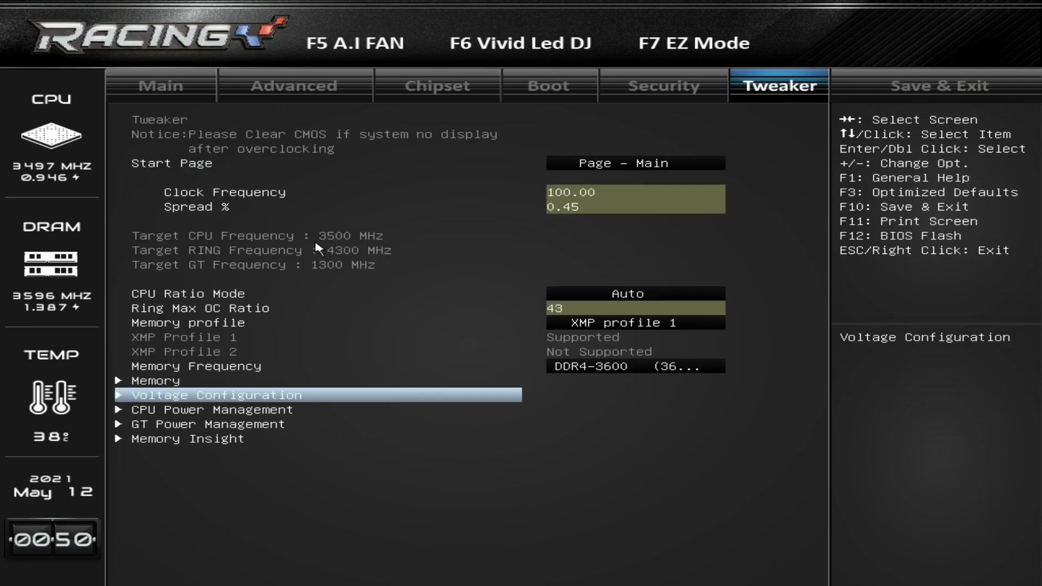
# In CPU Power Management, enable Power Limit 1 Override and set Power Limit 1 to 409500
pyautogui.press('Down')
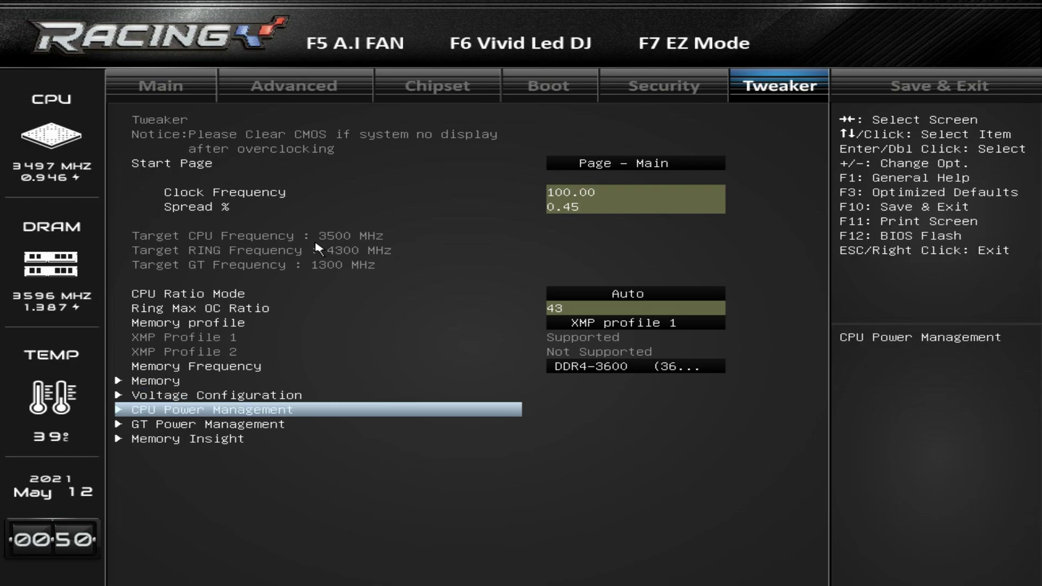
pyautogui.press('Return')
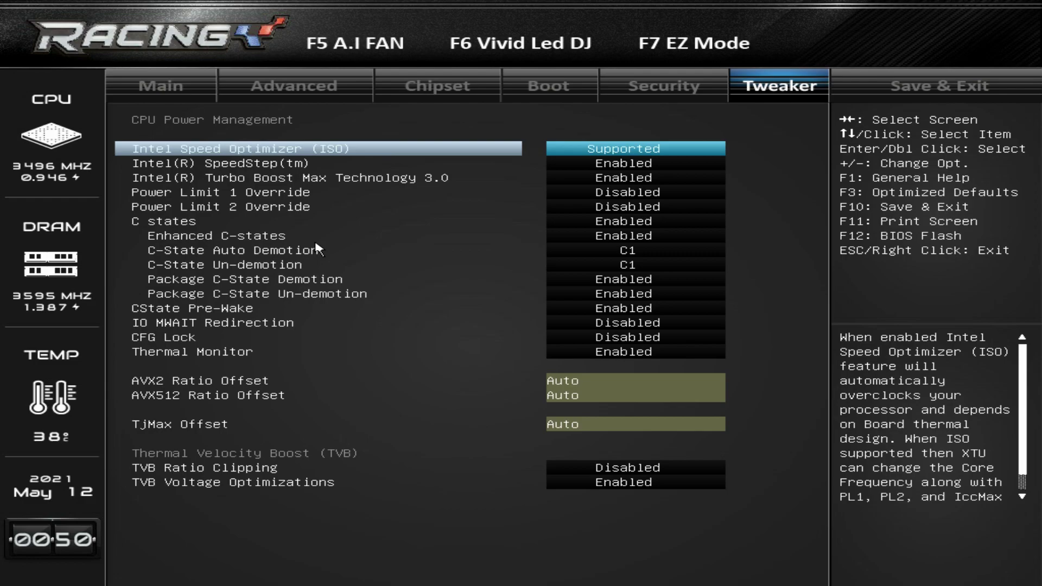
pyautogui.press('Down')
pyautogui.press('Down')
pyautogui.press('Down')
pyautogui.press('Down')
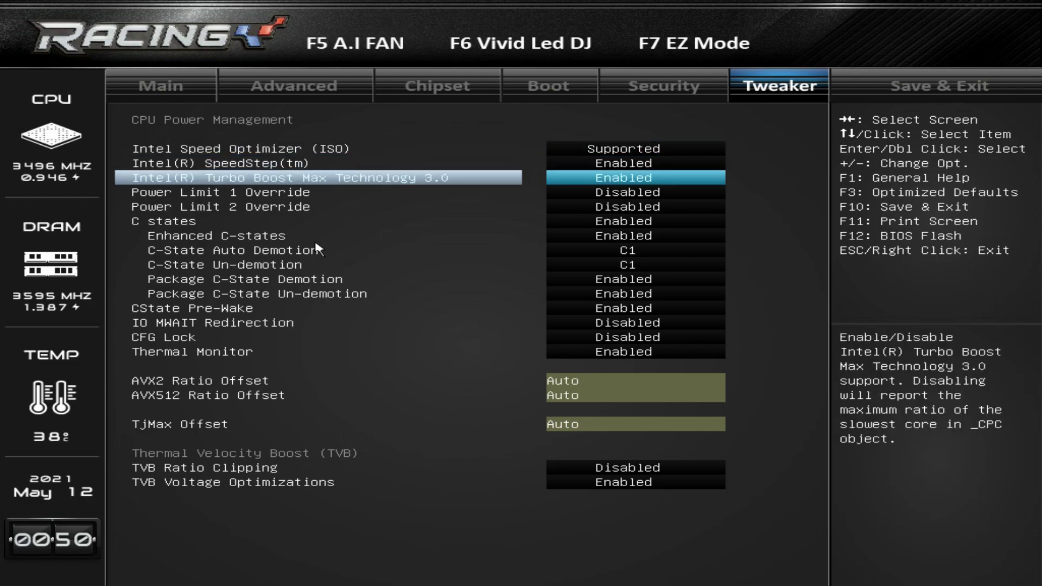
pyautogui.press('Up')
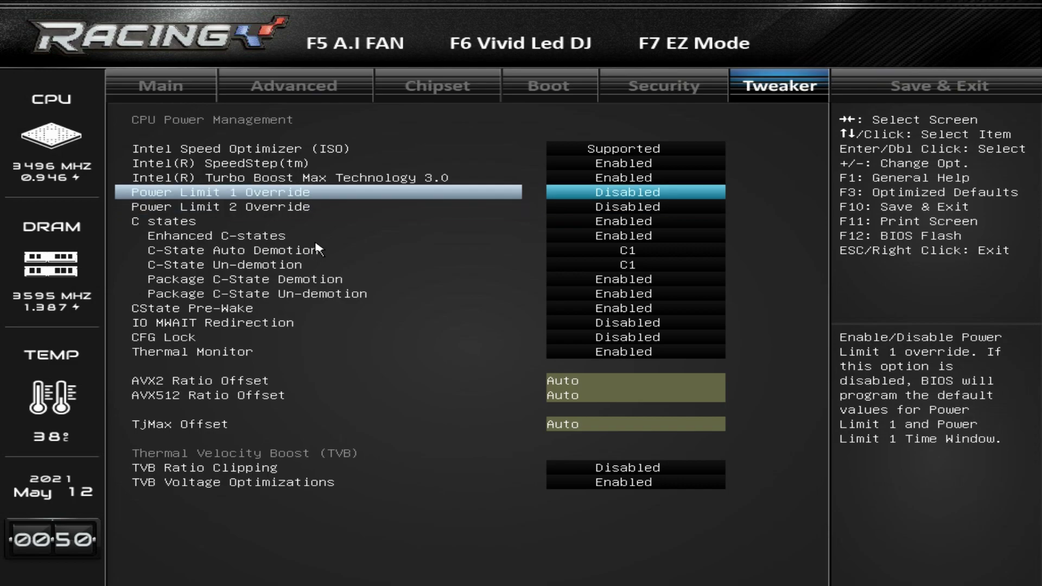
pyautogui.press('Return')
pyautogui.press('Down')
pyautogui.press('Return')
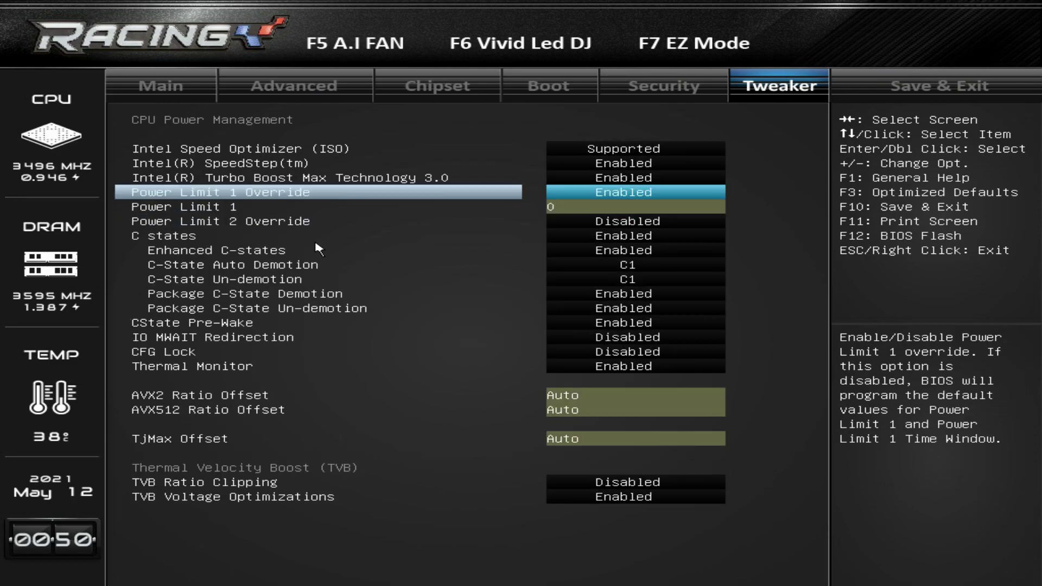
pyautogui.press('Down')
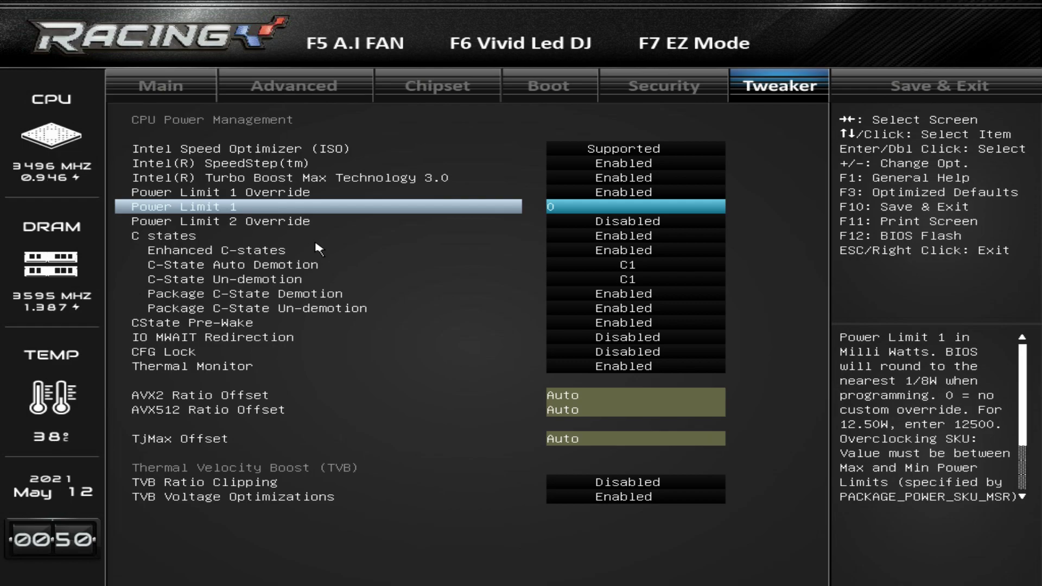
pyautogui.write('409500')
pyautogui.press('Down')
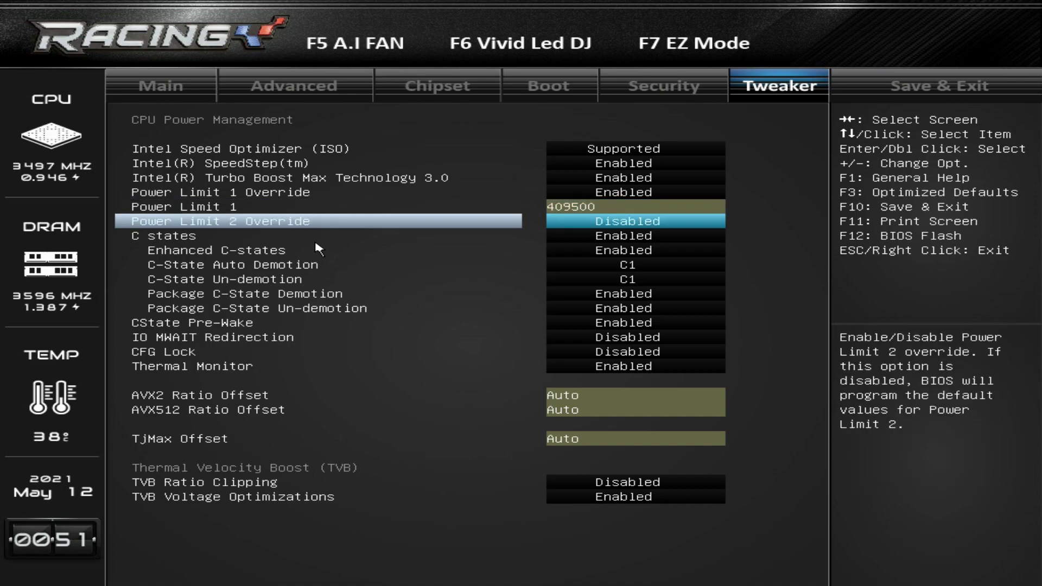
# Enable Power Limit 2 Override and set Power Limit 2 to 409500
pyautogui.press('Return')
pyautogui.press('Down')
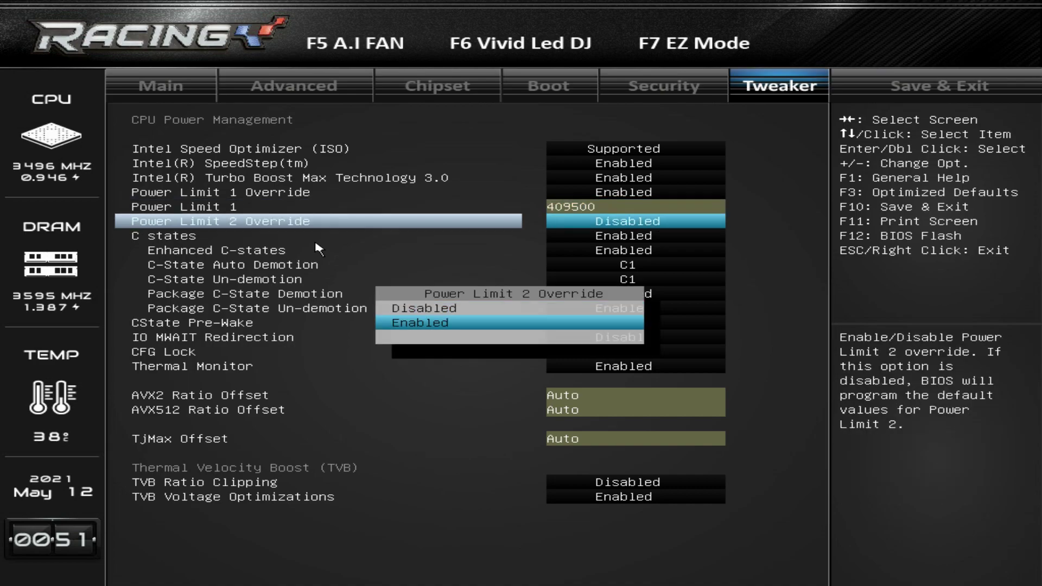
pyautogui.press('Return')
pyautogui.press('Down')
pyautogui.write('40')
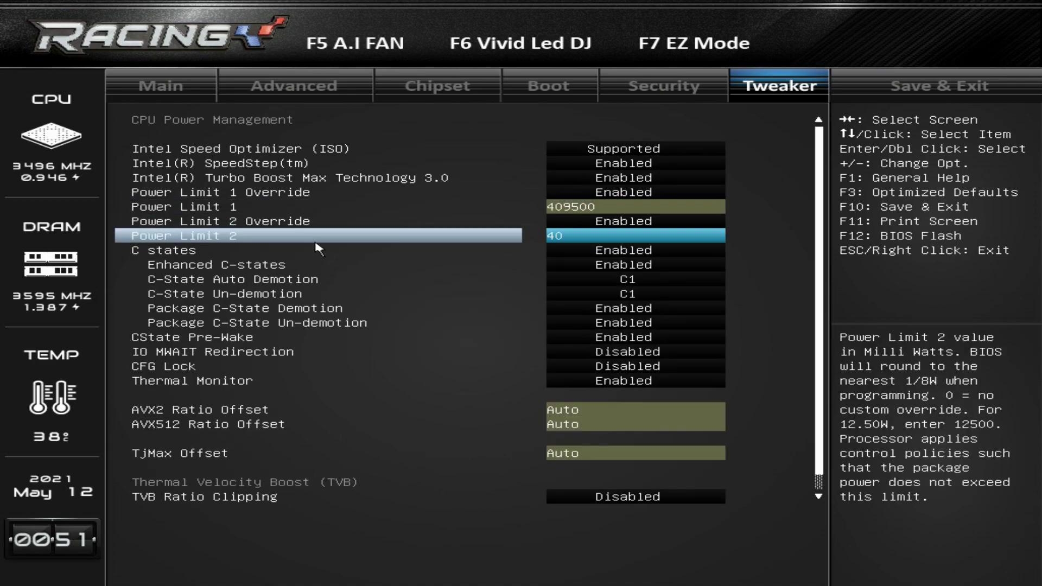
pyautogui.write('9500')
pyautogui.press('Down')
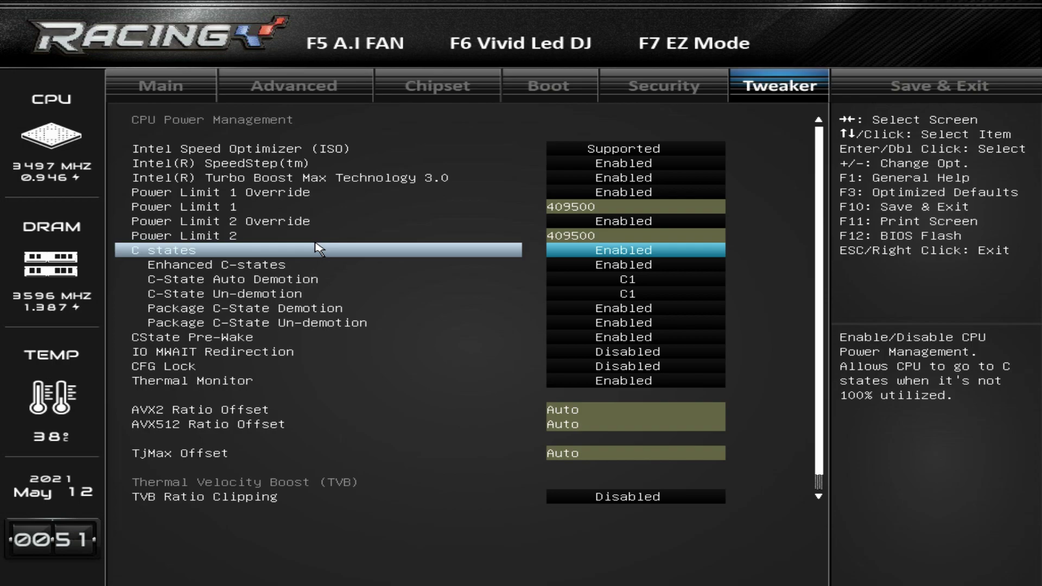
# Examine the C-state, thermal monitor, AVX ratio offset and TjMax Offset options and their descriptions
pyautogui.press('Down')
pyautogui.press('Down')
pyautogui.press('Down')
pyautogui.press('Down')
pyautogui.press('Down')
pyautogui.press('Down')
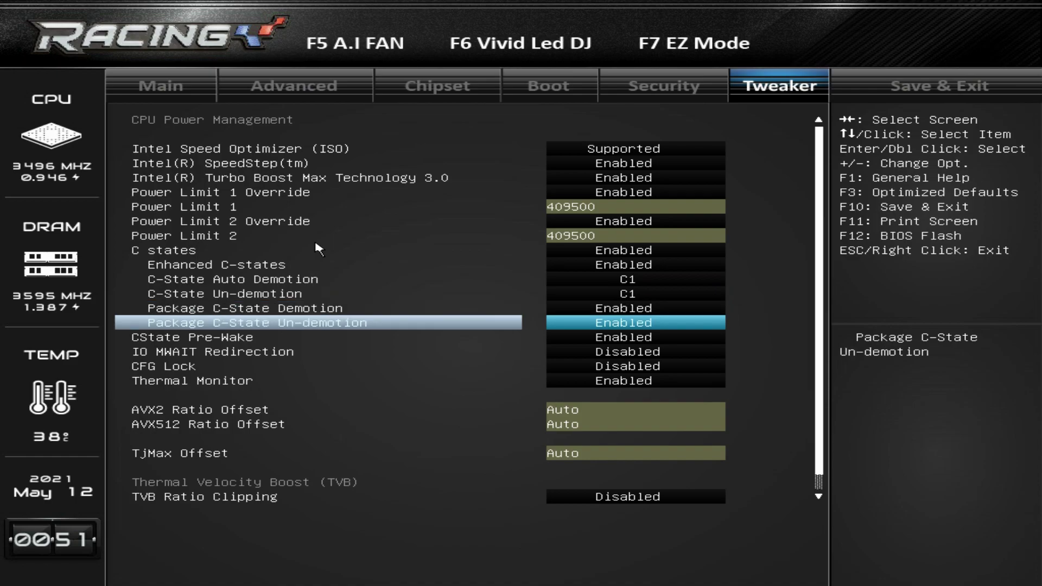
pyautogui.press('Down')
pyautogui.press('Down')
pyautogui.press('Down')
pyautogui.press('Down')
pyautogui.press('Down')
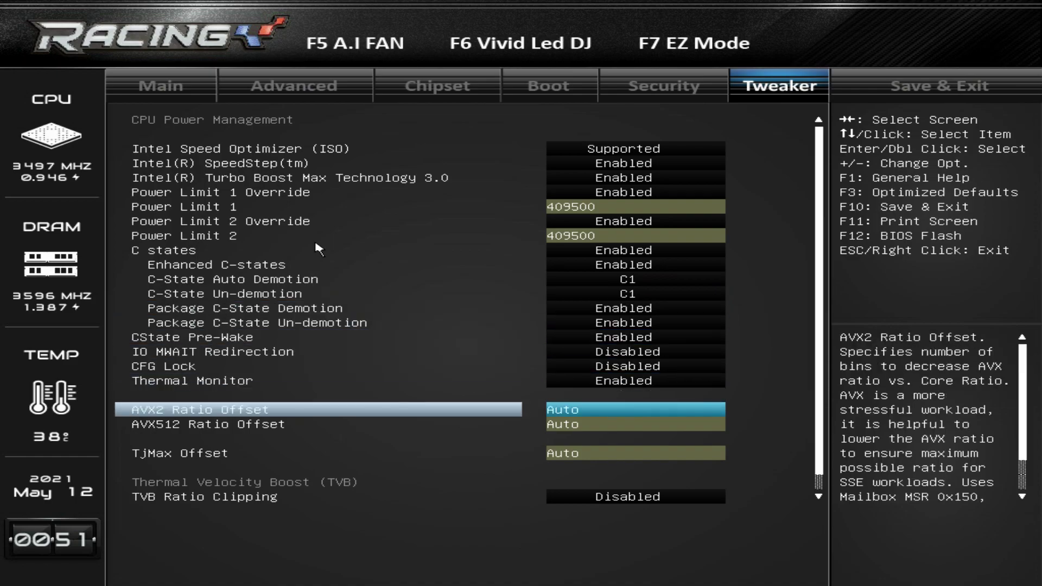
pyautogui.press('Down')
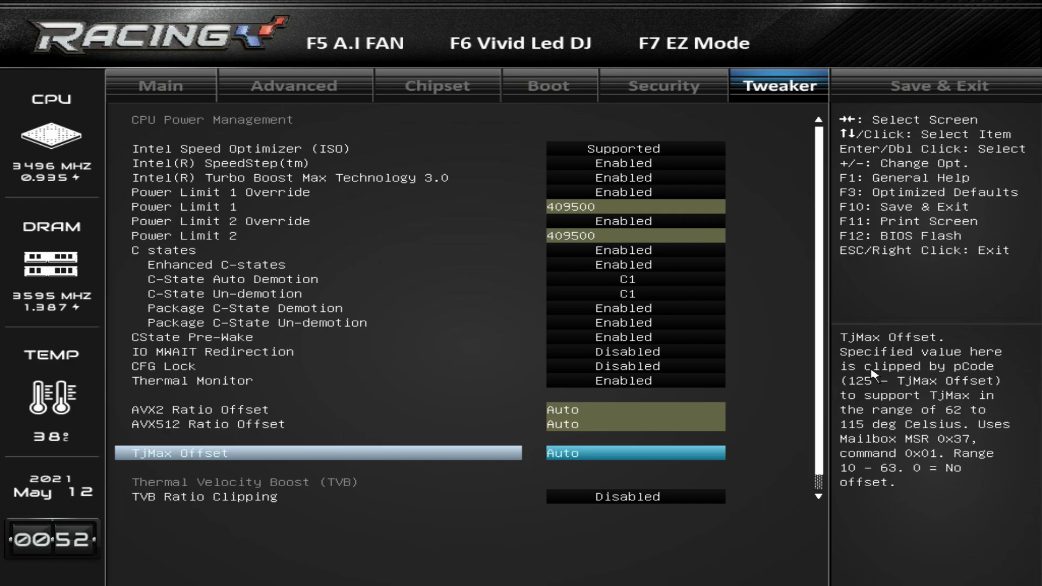
# Set TjMax Offset to 10 and return to the main Tweaker page
pyautogui.write('10')
pyautogui.press('Down')
pyautogui.press('Up')
pyautogui.press('Down')
pyautogui.press('Up')
pyautogui.press('Up')
pyautogui.press('Up')
pyautogui.press('Up')
pyautogui.press('Up')
pyautogui.press('Up')
pyautogui.press('Up')
pyautogui.press('Escape')
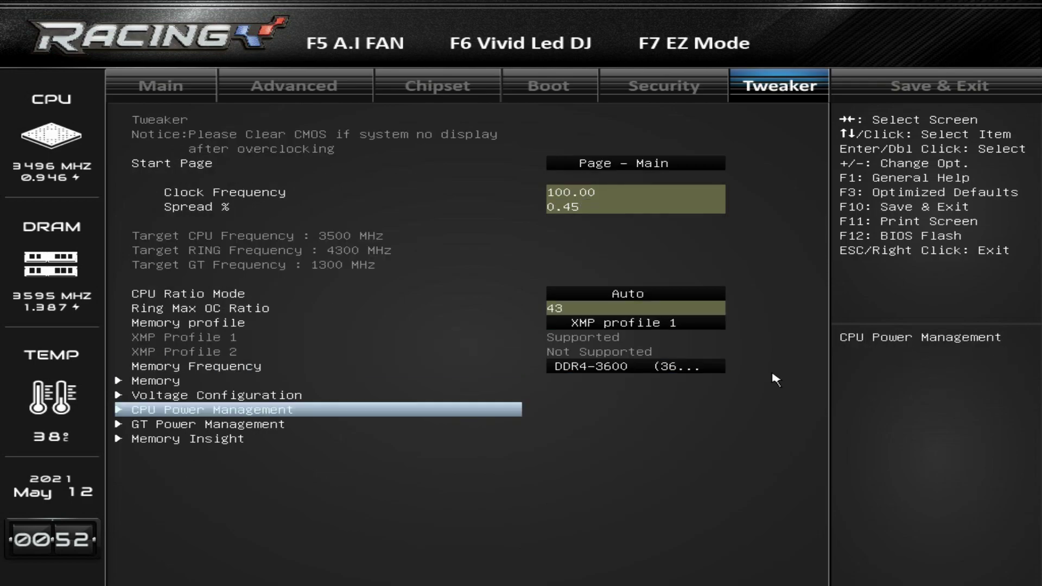
# Review the GT Power Management settings
pyautogui.press('Down')
pyautogui.press('Return')
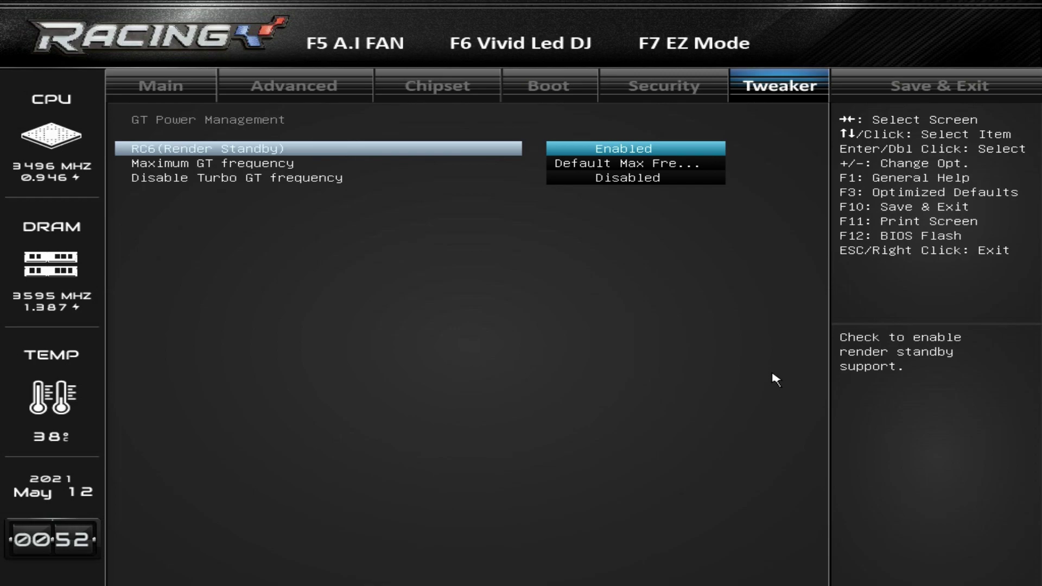
pyautogui.press('Escape')
pyautogui.press('Escape')
# Open Memory Insight and view the DDR4_A1 and DDR4_A2 memory profiles
pyautogui.press('Down')
pyautogui.press('Return')
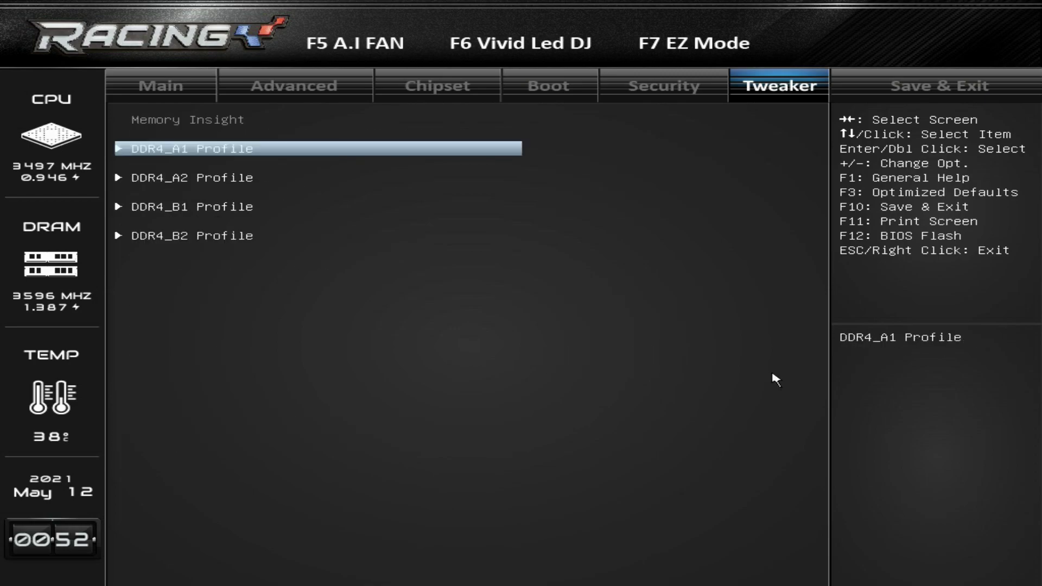
pyautogui.press('Return')
pyautogui.press('Escape')
pyautogui.press('Down')
pyautogui.press('Return')
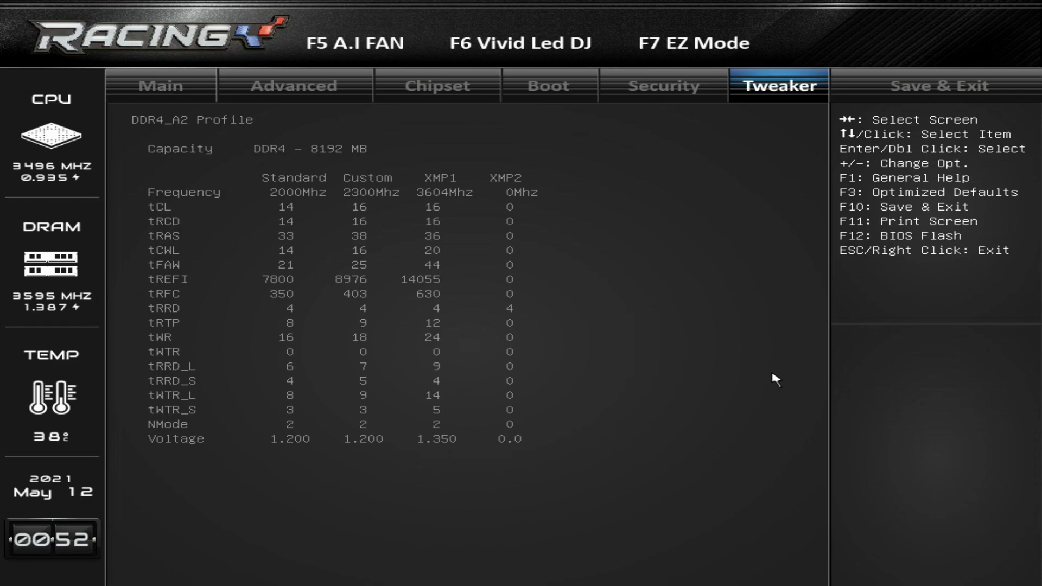
pyautogui.press('Escape')
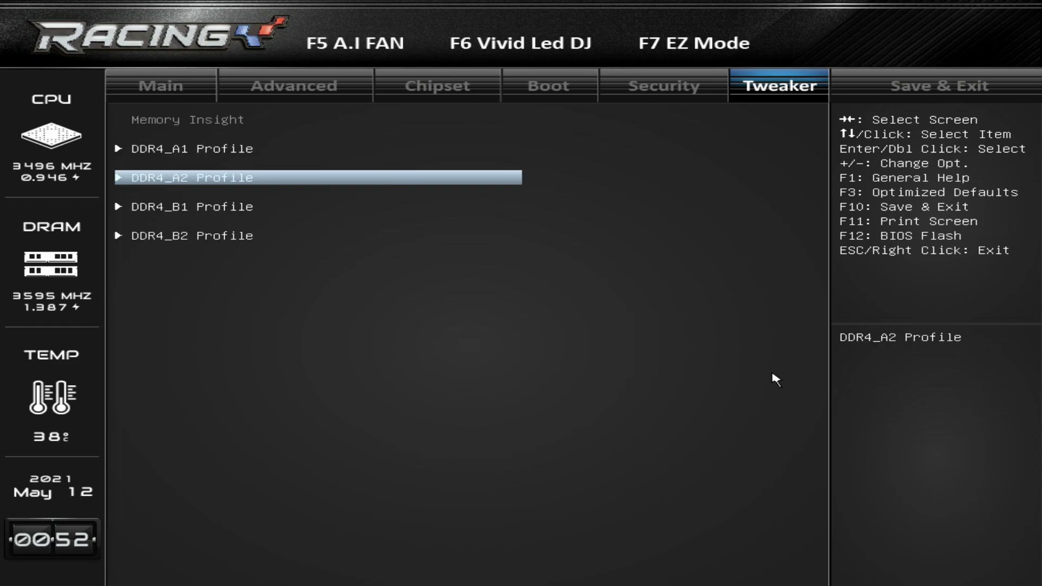
# Review the Save & Exit options and boot overrides, bring up the summary of pending changes, and cancel the save and reset
pyautogui.press('Right')
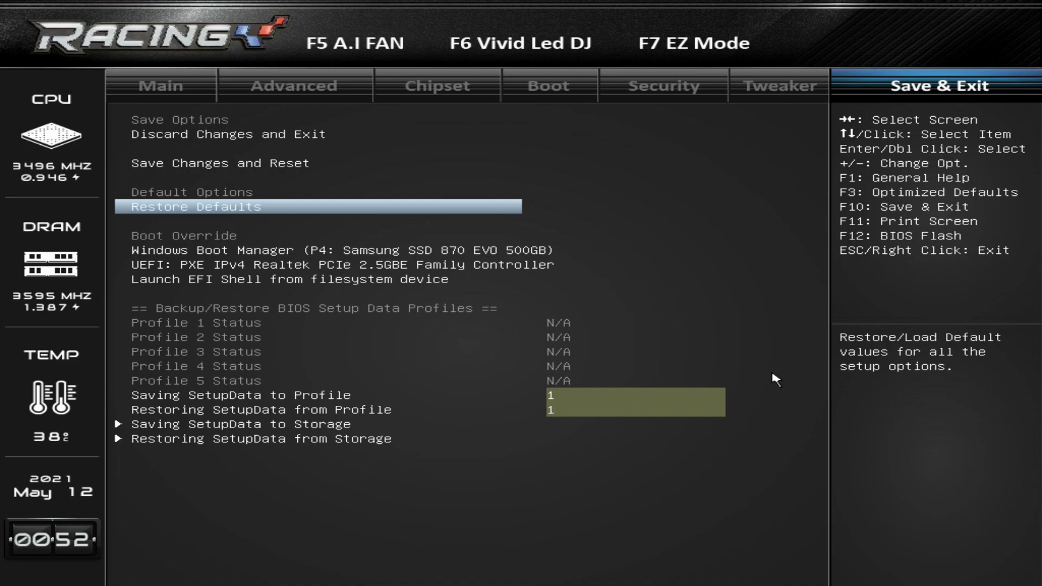
pyautogui.press('Up')
pyautogui.press('Up')
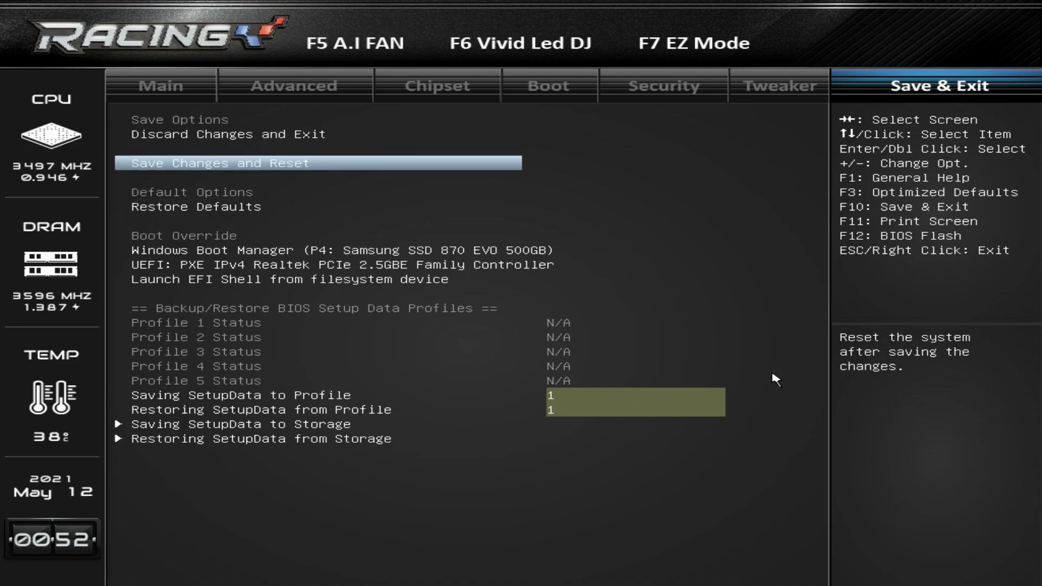
pyautogui.press('Down')
pyautogui.press('Down')
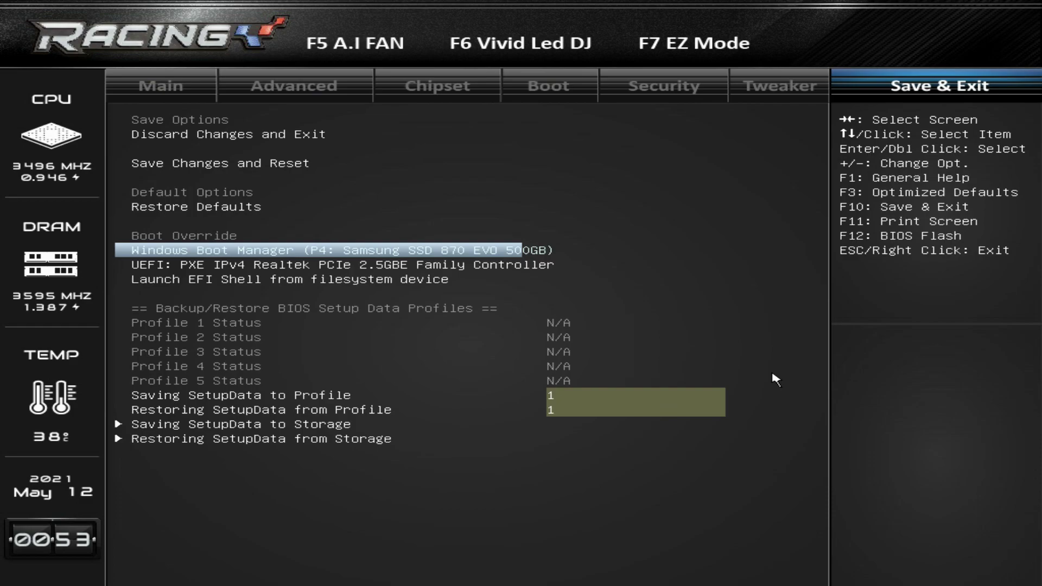
pyautogui.press('F10')
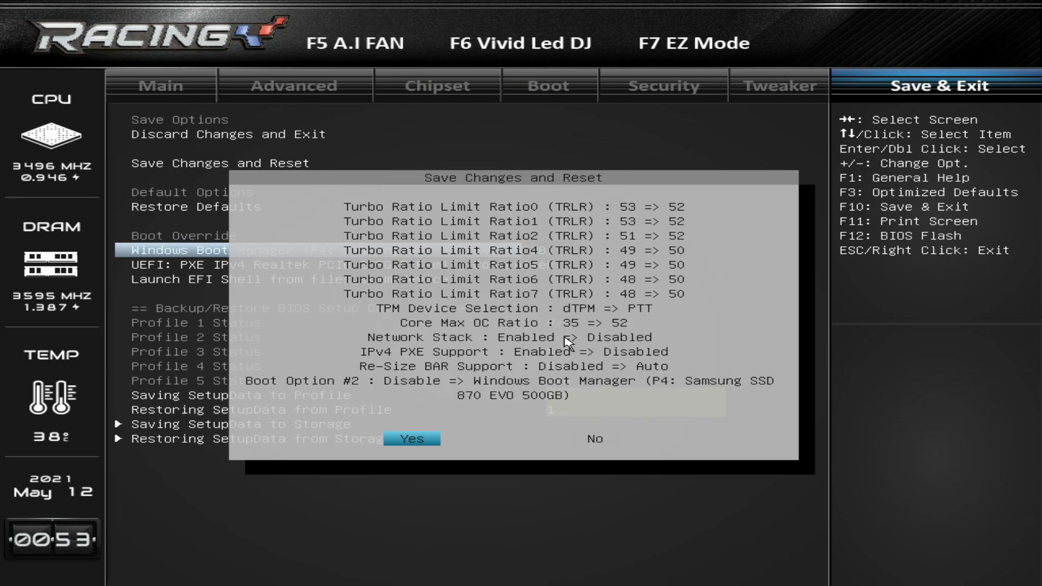
pyautogui.press('Escape')
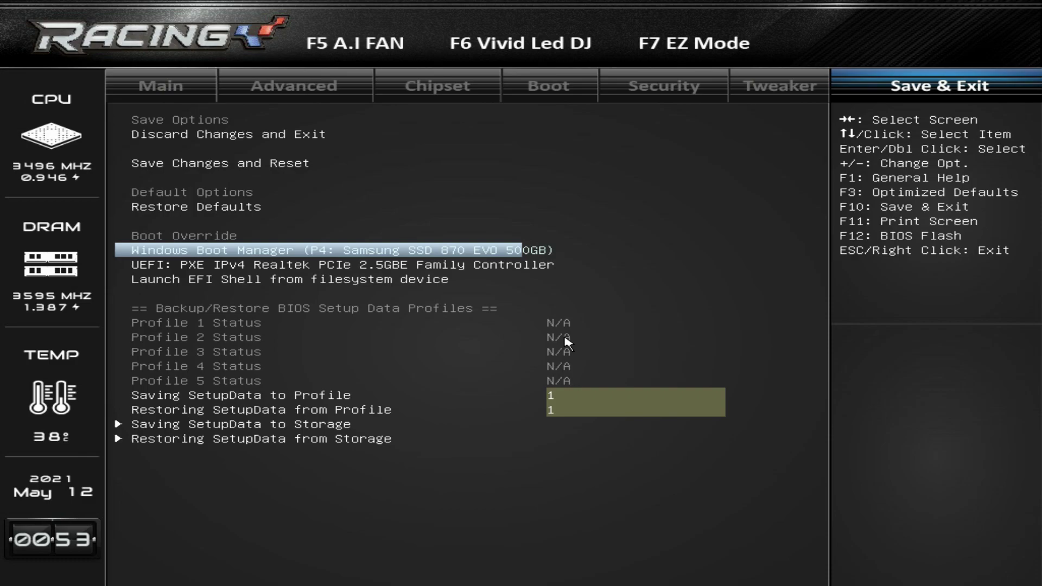
# View the Vivid Led DJ lighting settings, leave them unchanged, and switch the BIOS to EZ Mode
pyautogui.press('F6')
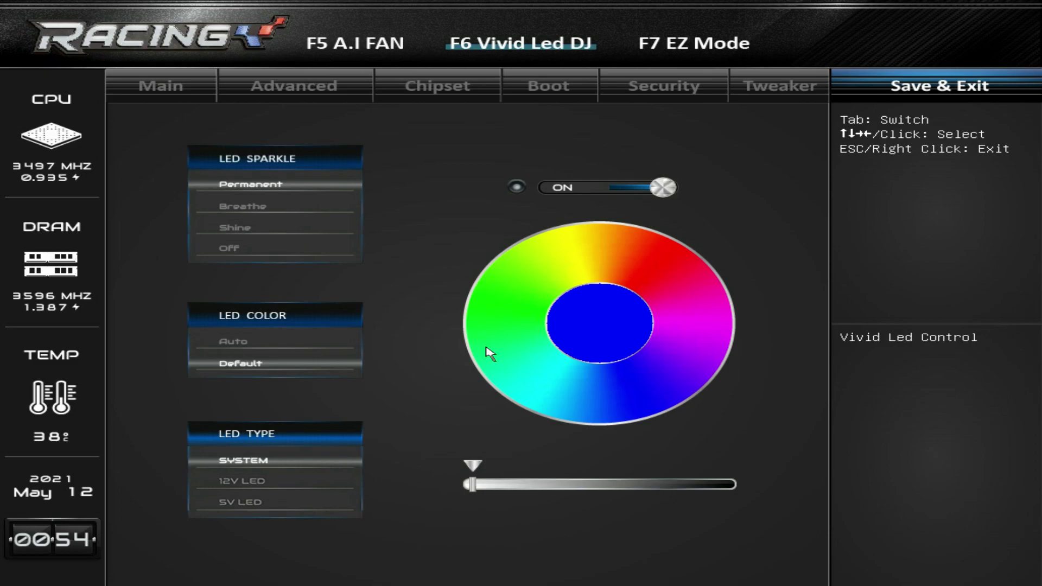
pyautogui.click(687, 47)
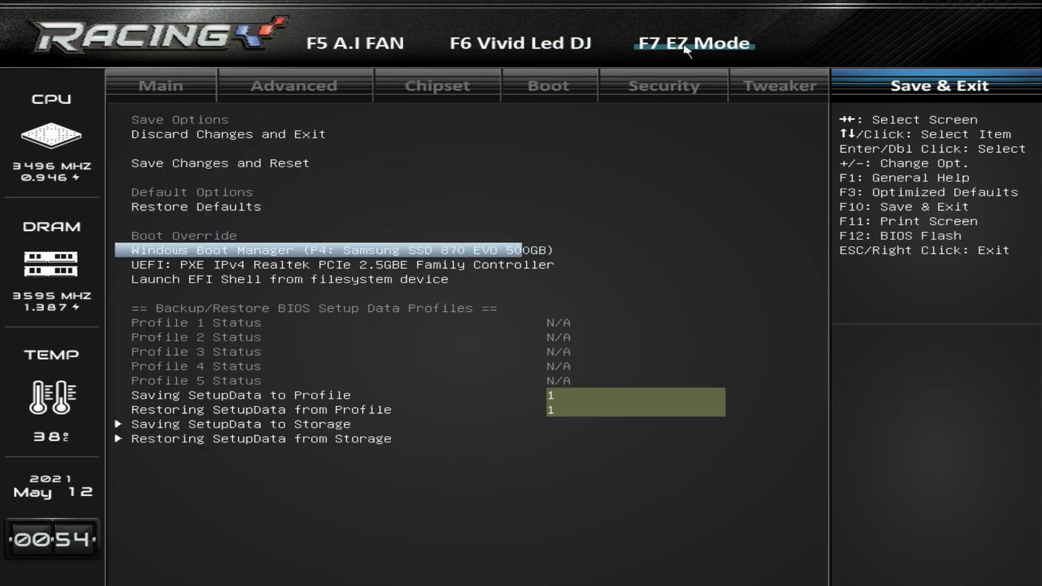
pyautogui.click(672, 49)
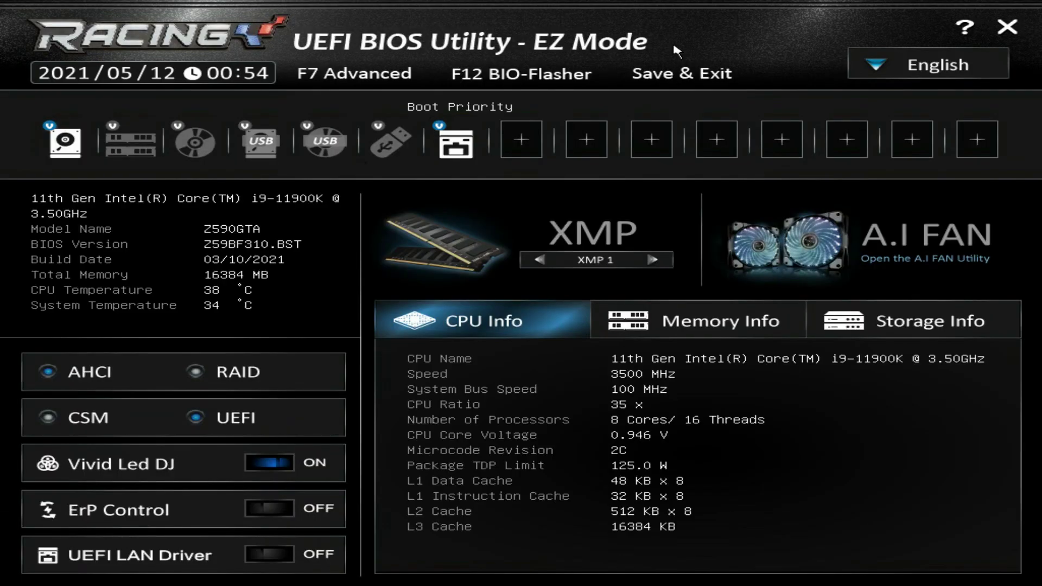